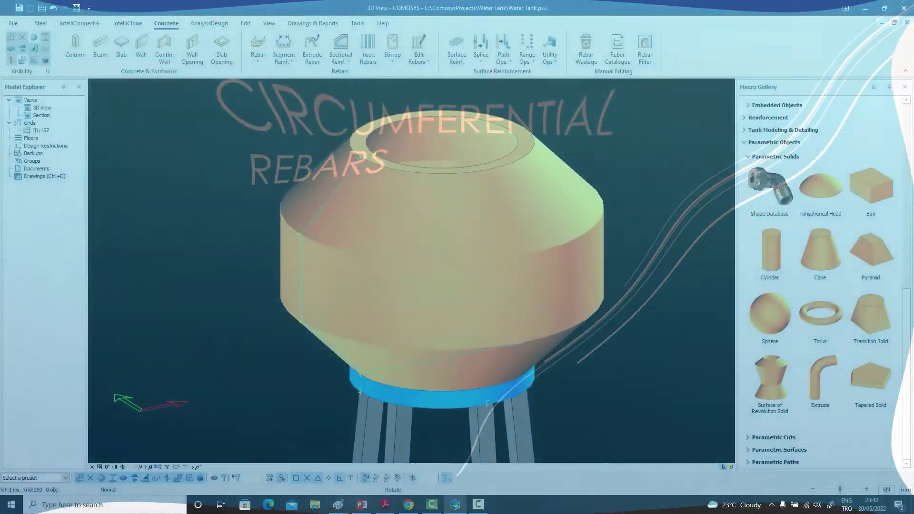
- Examine the rebar that runs along the tank's outer profile, from the top rim down to the base ring
scroll(415, 178, "up", 3)
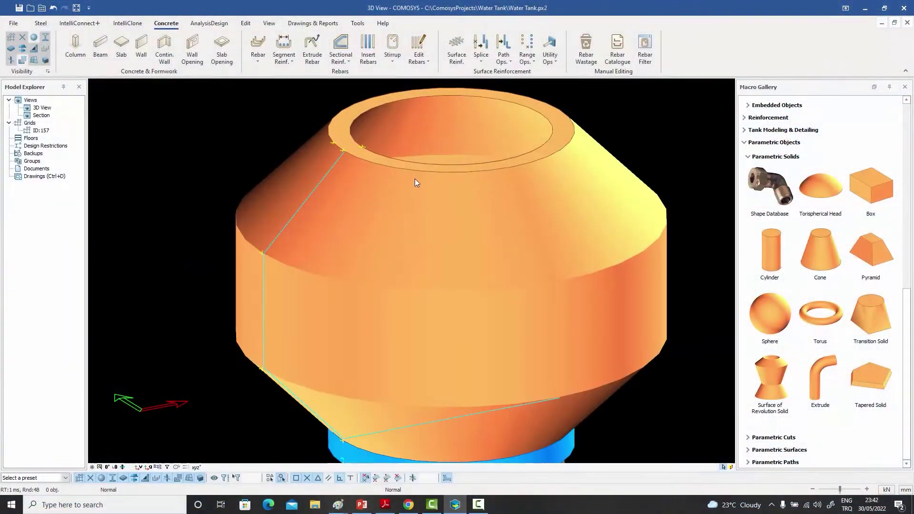
middle_click_drag(415, 179, 400, 174)
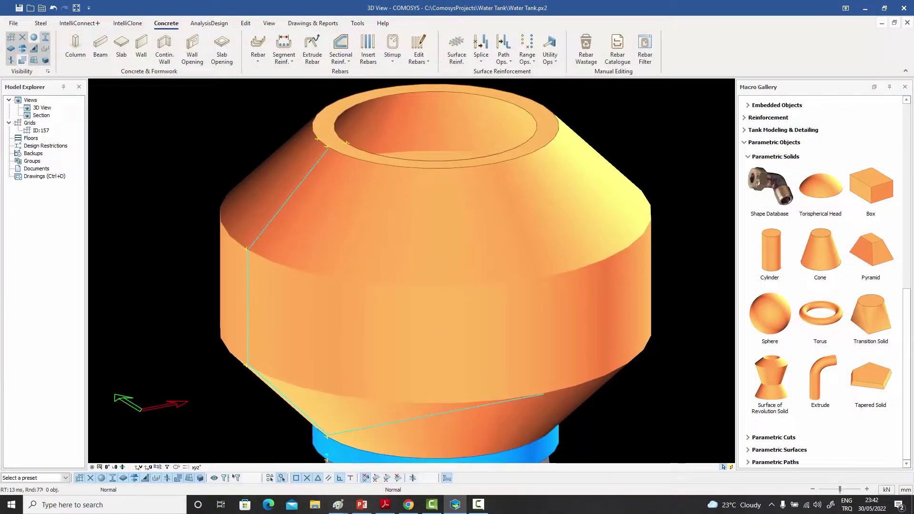
scroll(399, 176, "up", 1)
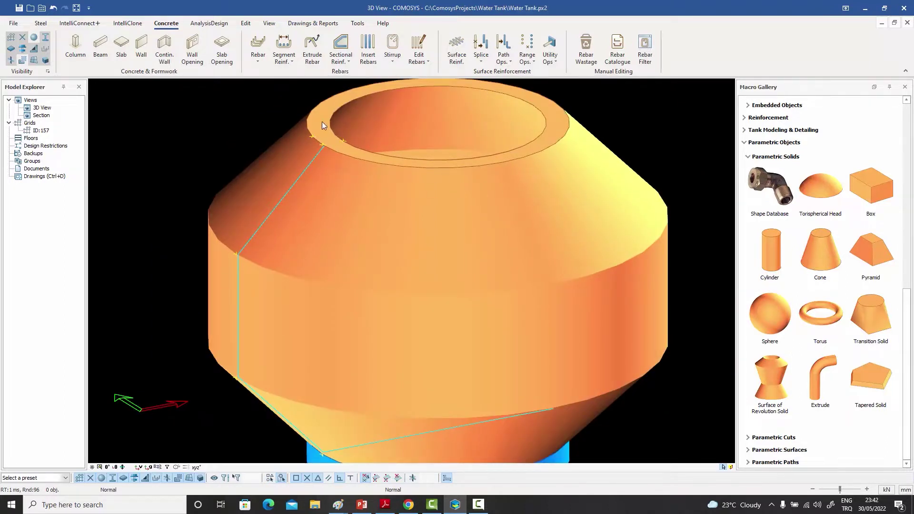
scroll(358, 205, "up", 5)
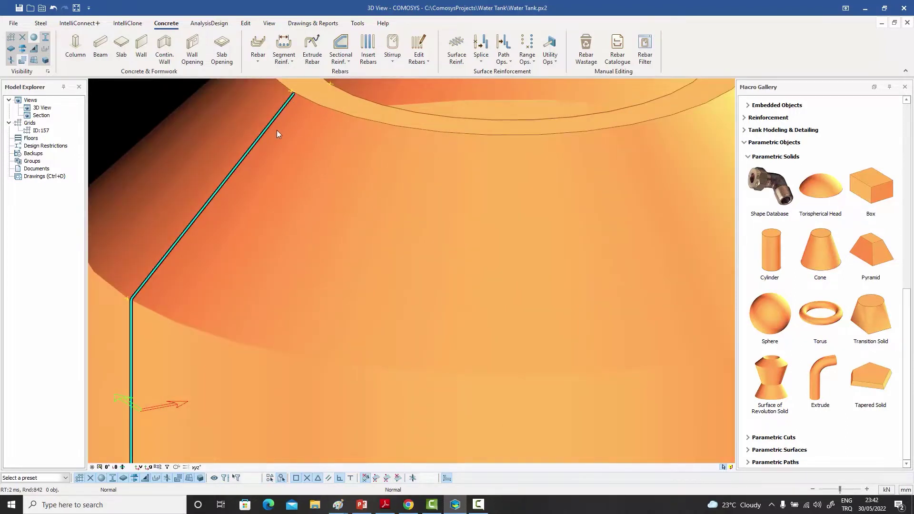
middle_click_drag(190, 270, 295, 176)
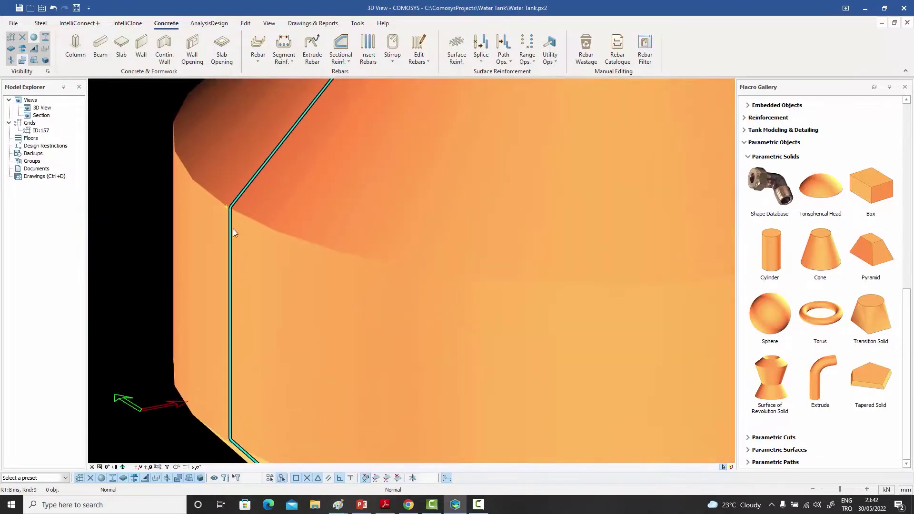
scroll(285, 269, "down", 3)
scroll(330, 233, "down", 3)
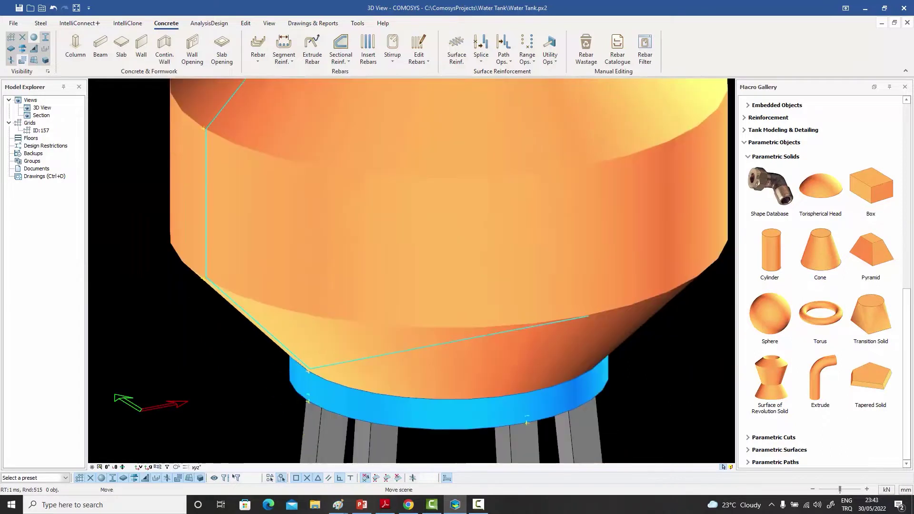
scroll(382, 325, "up", 3)
scroll(363, 137, "up", 5)
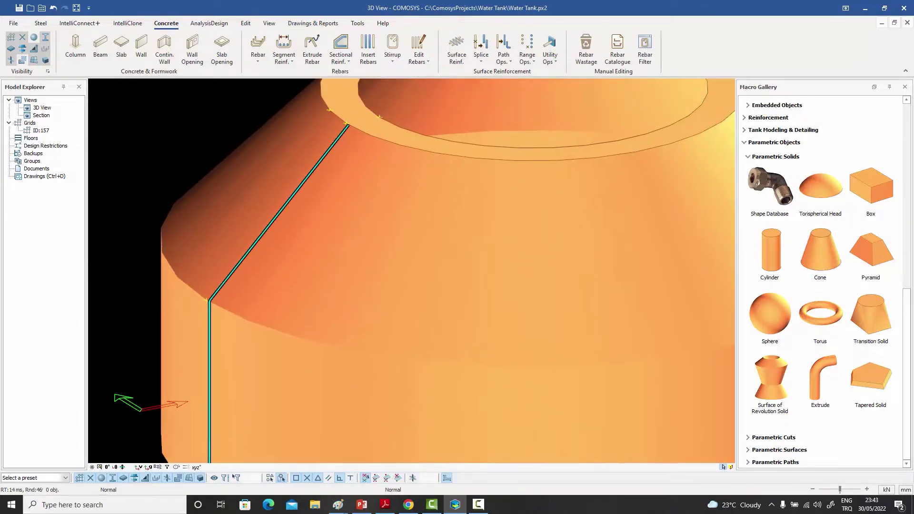
- Start Radial Segment Reinforcement and pick the rebar's sloped segment on the tank's upper cone
left_click(292, 61)
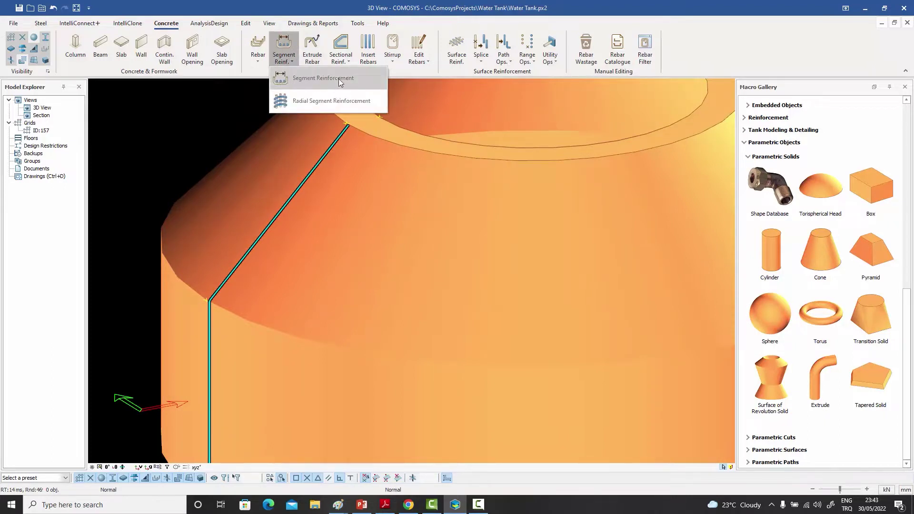
left_click(316, 101)
scroll(331, 157, "up", 2)
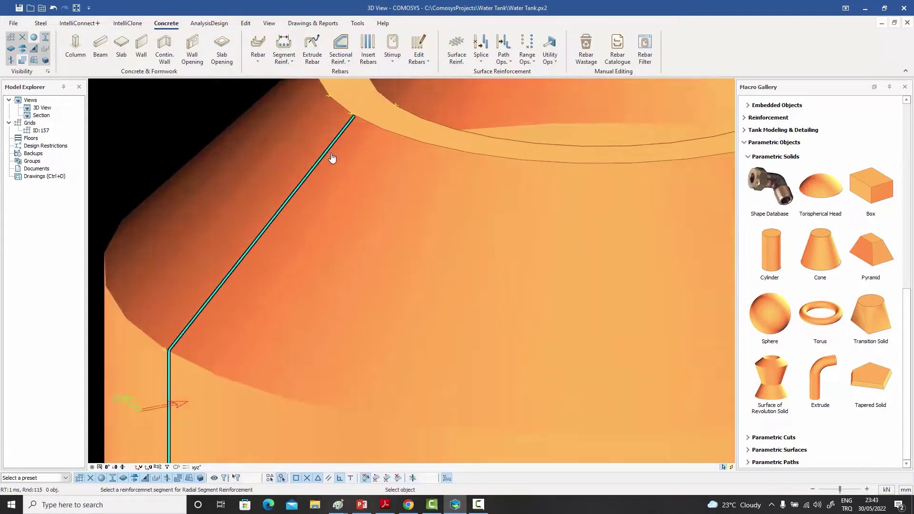
scroll(337, 157, "down", 3)
scroll(338, 148, "up", 3)
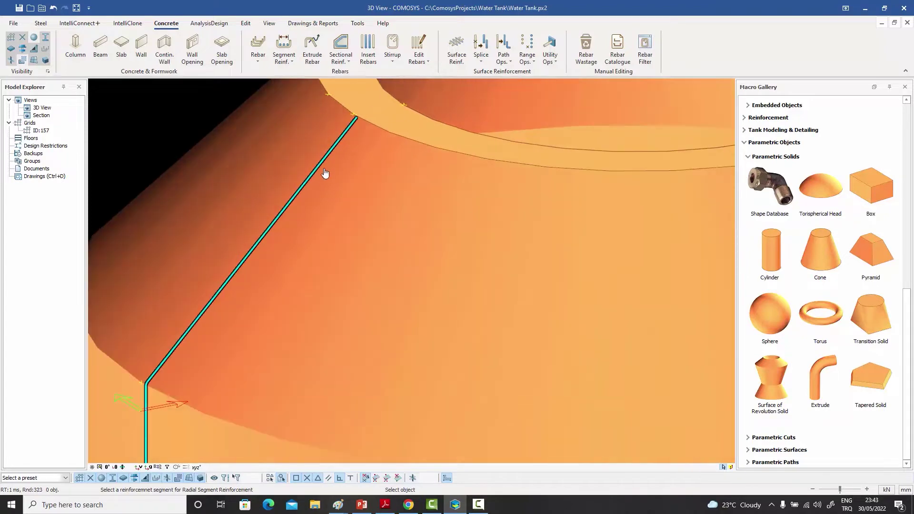
scroll(346, 154, "down", 2)
scroll(346, 153, "down", 2)
scroll(241, 300, "up", 4)
scroll(240, 298, "down", 3)
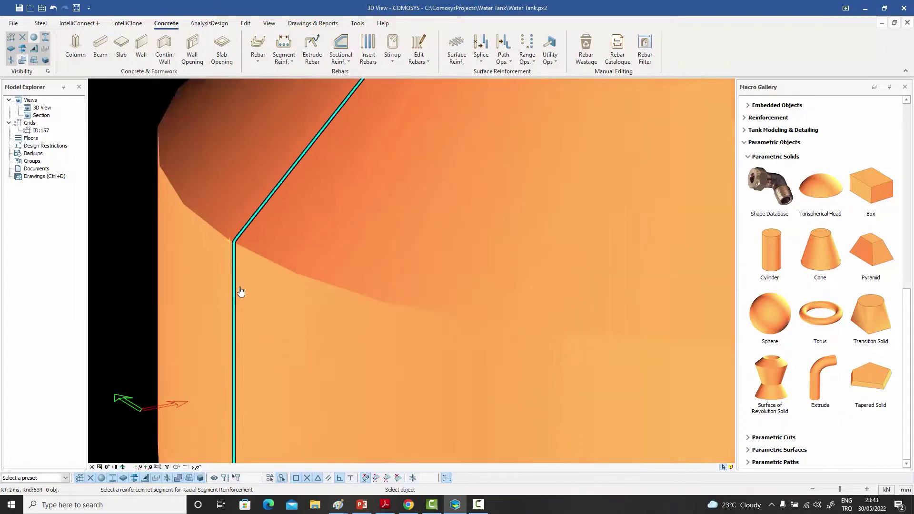
scroll(347, 127, "down", 1)
scroll(344, 127, "up", 2)
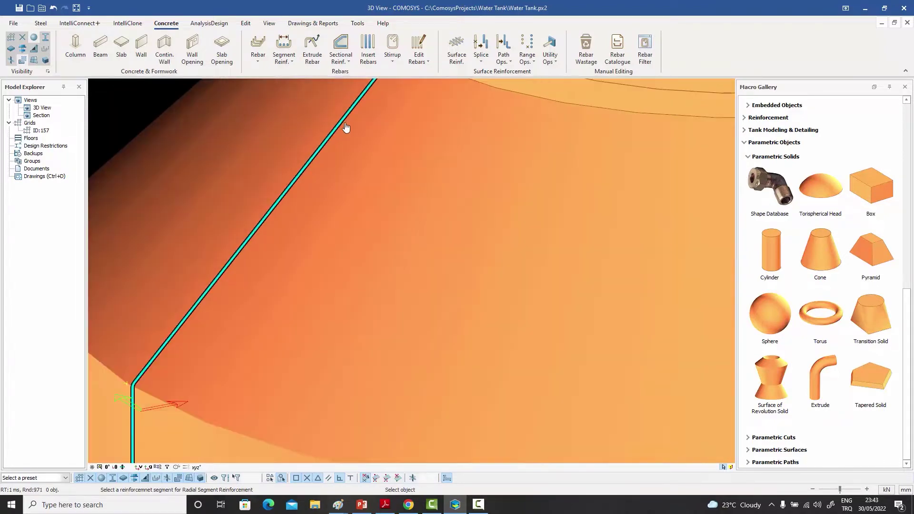
left_click(334, 136)
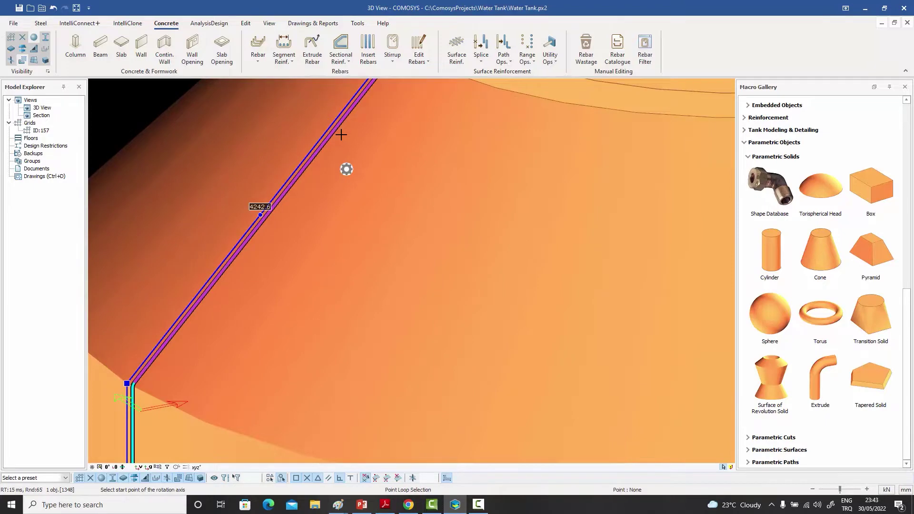
- Create the circumferential rebars about a vertical rotation axis starting at the tank floor's centre point (0,0,19300), with the end point at dz1000
scroll(341, 134, "down", 4)
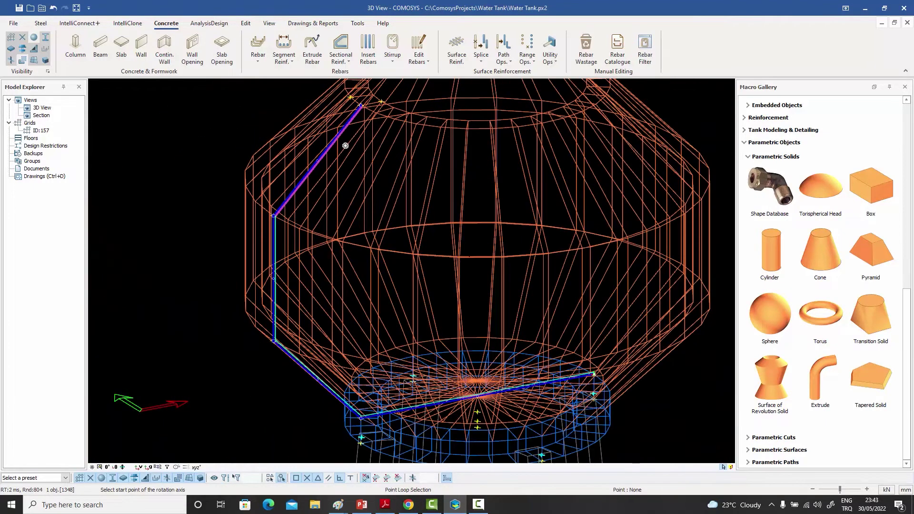
scroll(345, 146, "down", 2)
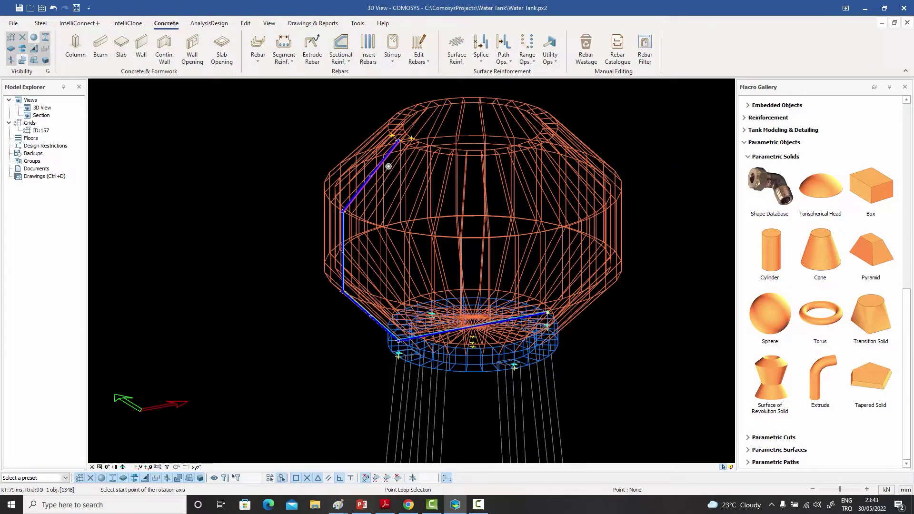
scroll(450, 350, "up", 6)
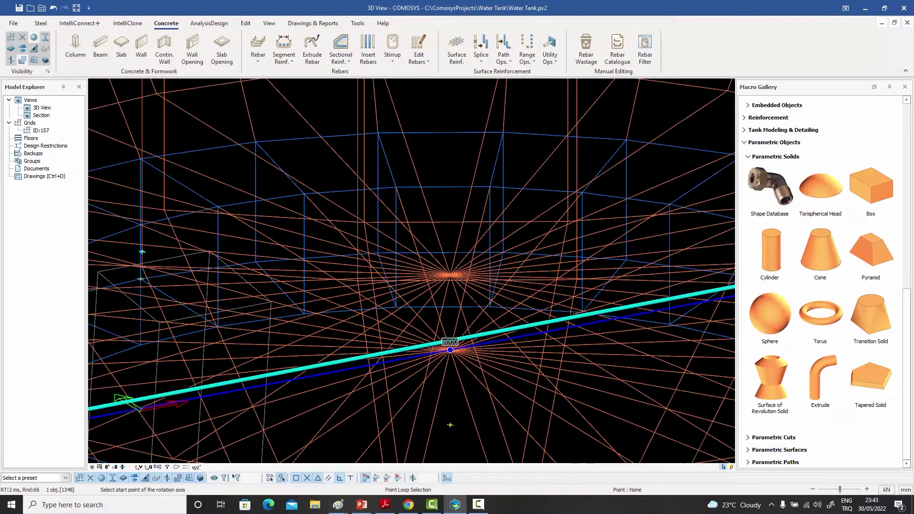
left_click(451, 275)
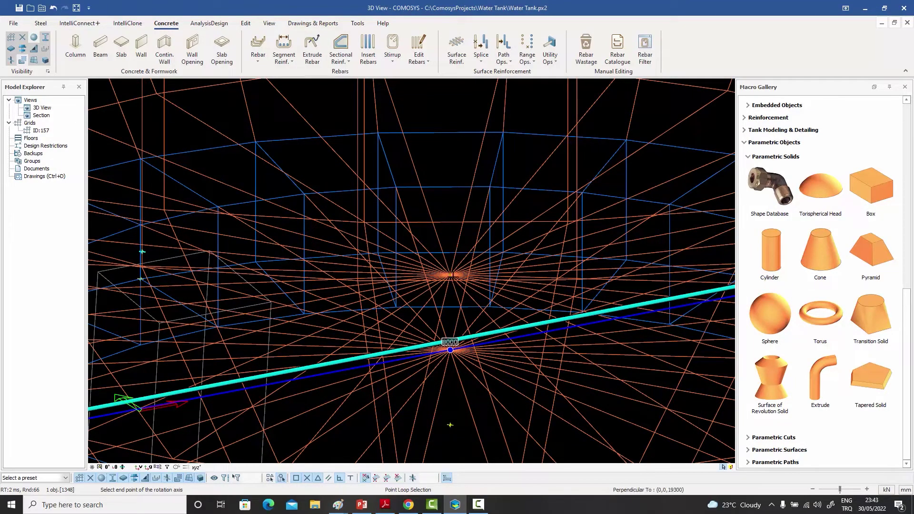
key("Return")
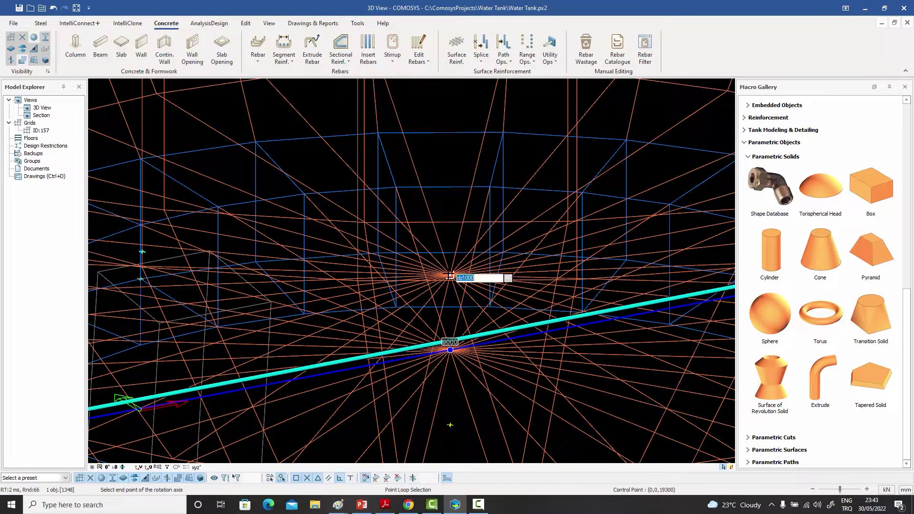
key("Return")
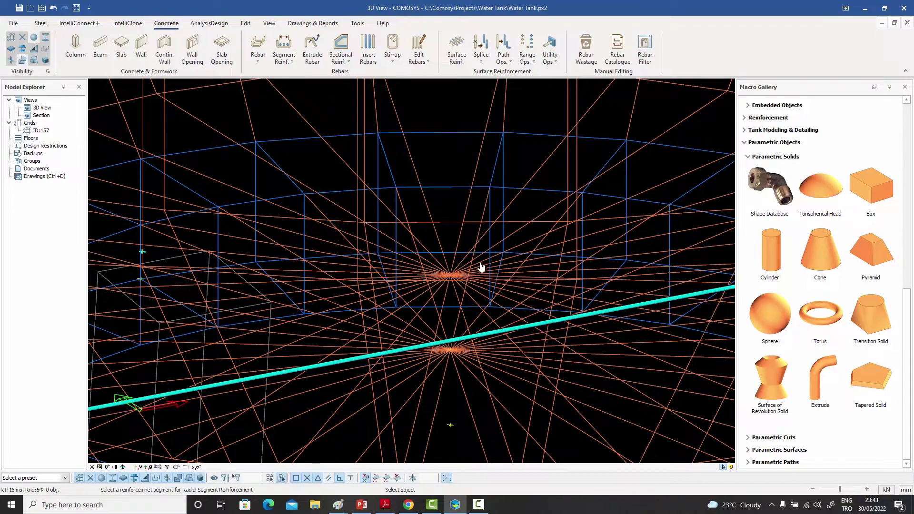
scroll(484, 264, "down", 3)
scroll(484, 258, "down", 8)
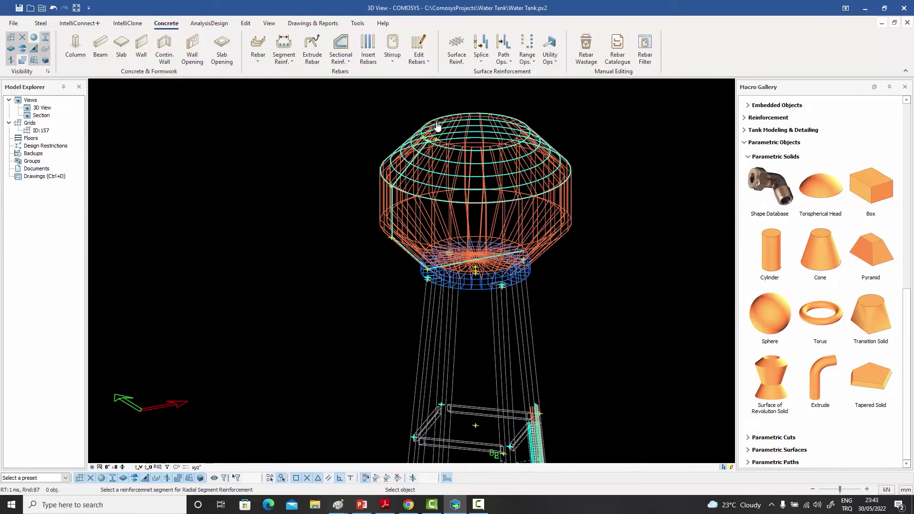
scroll(436, 120, "up", 4)
scroll(436, 123, "up", 3)
key("Escape")
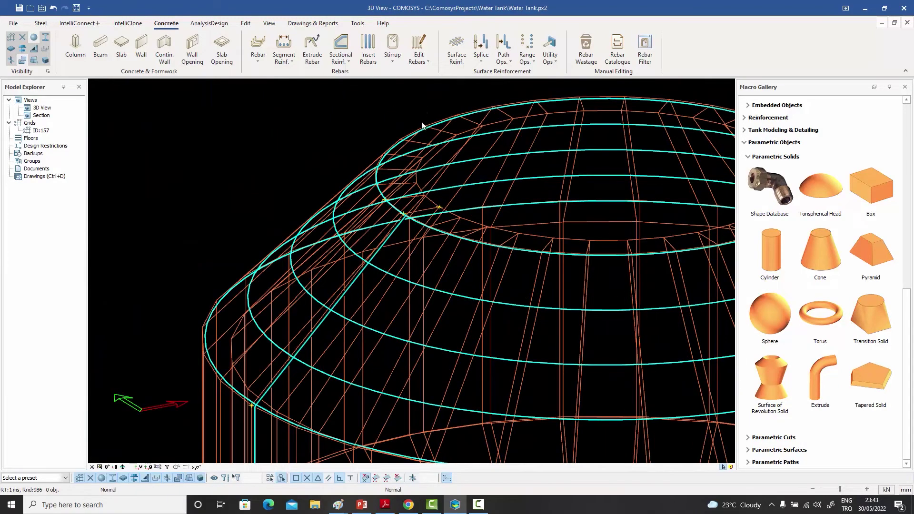
- Switch the 3D view from wireframe to shaded display
middle_click_drag(423, 124, 385, 119)
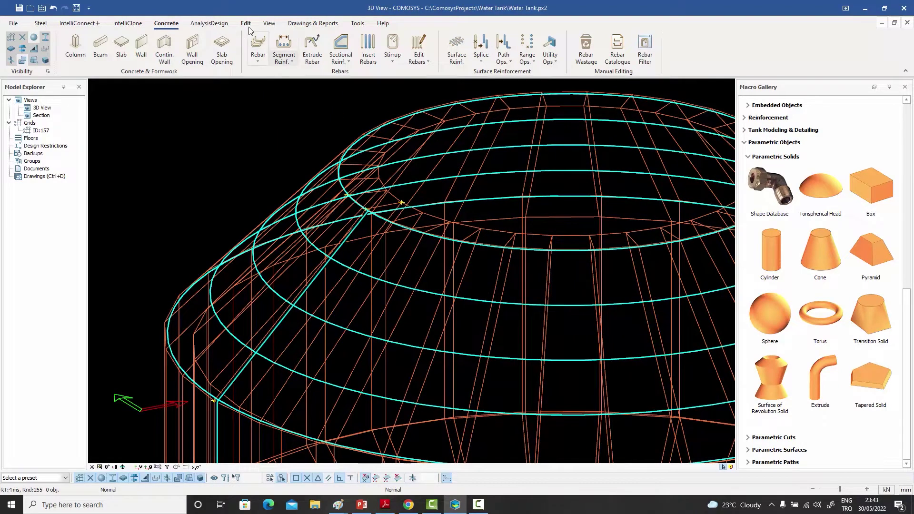
left_click(269, 23)
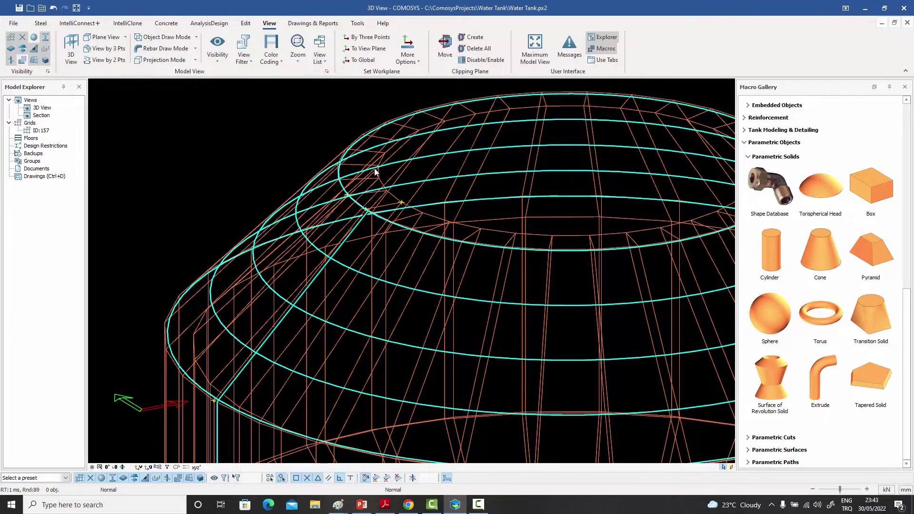
key("ctrl+2")
key("ctrl+3")
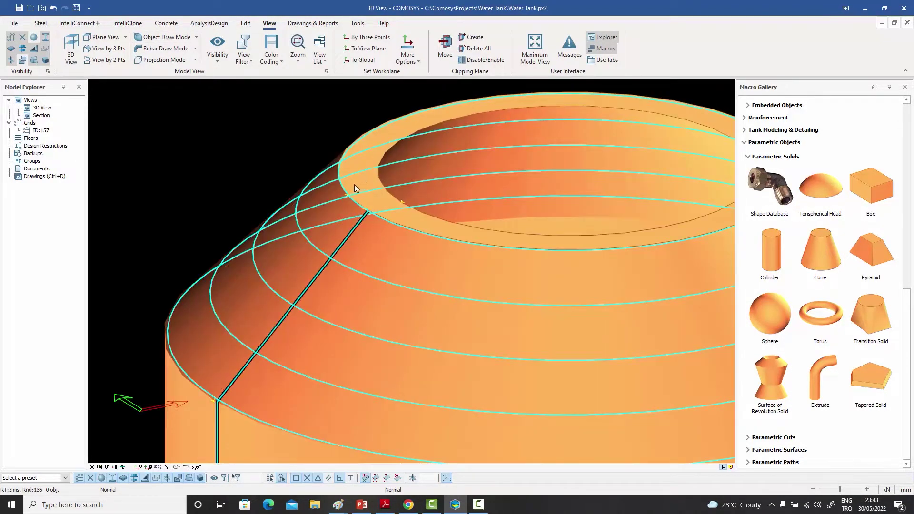
- Edit the new radial reinforcement on the upper cone and apply Reverse Direction to it
scroll(354, 185, "up", 4)
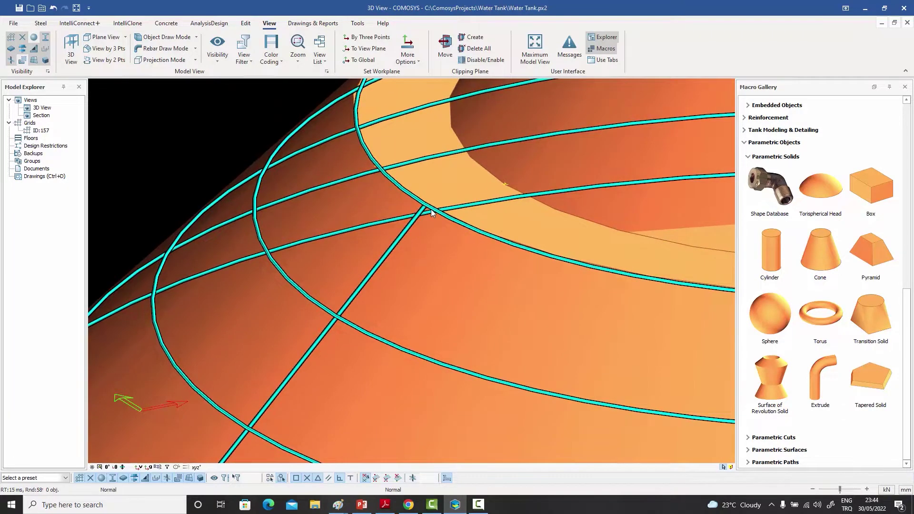
scroll(430, 210, "up", 2)
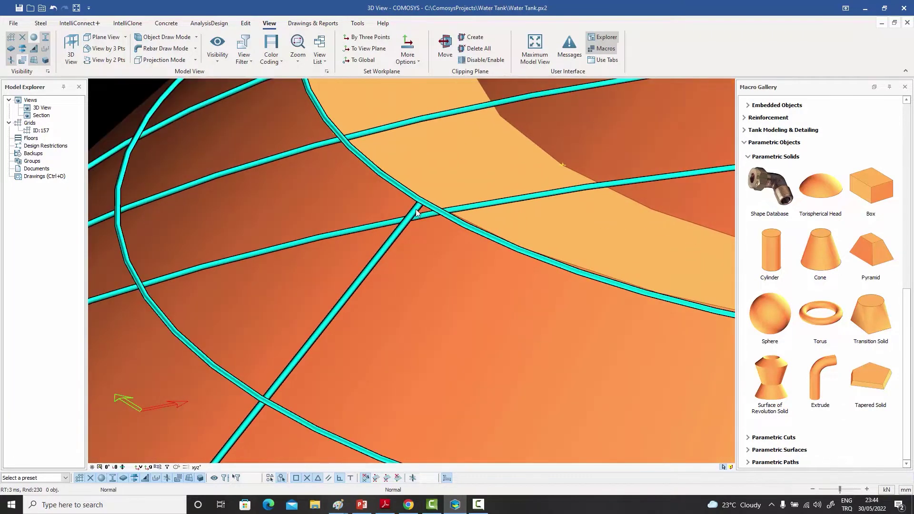
double_click(473, 230)
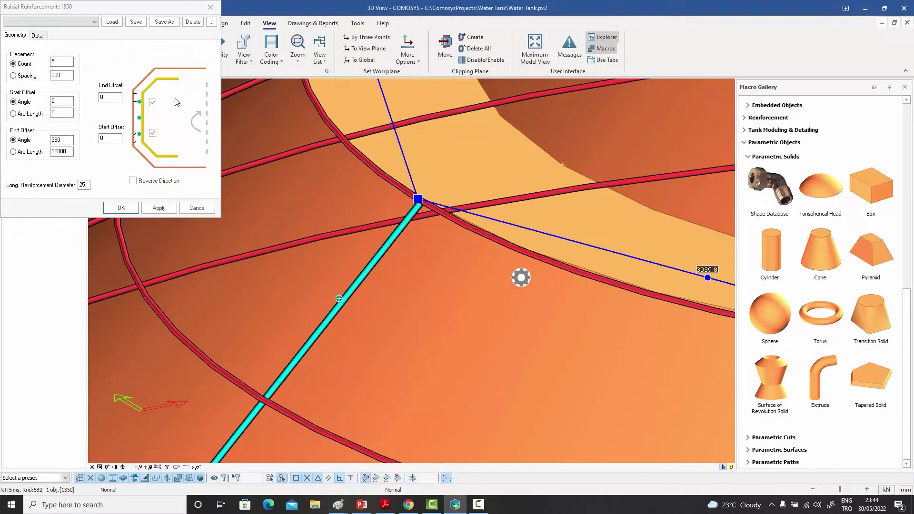
left_click(133, 182)
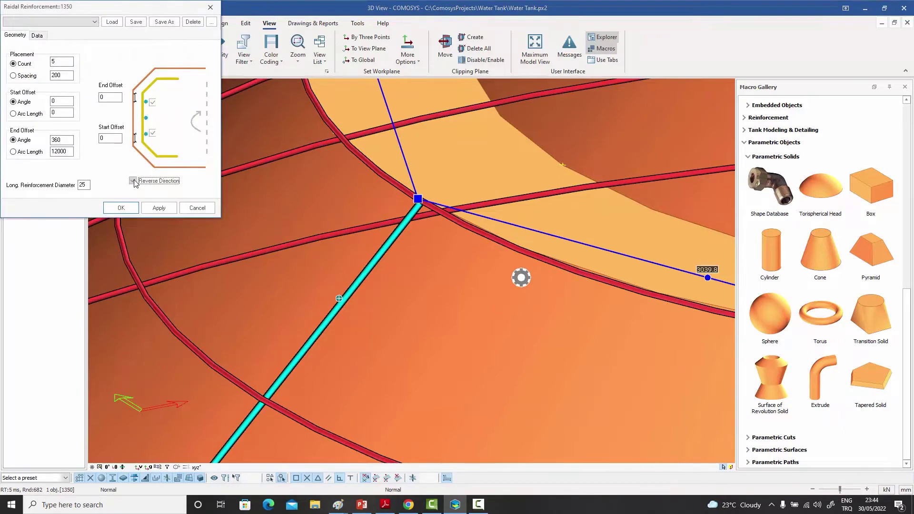
left_click(158, 208)
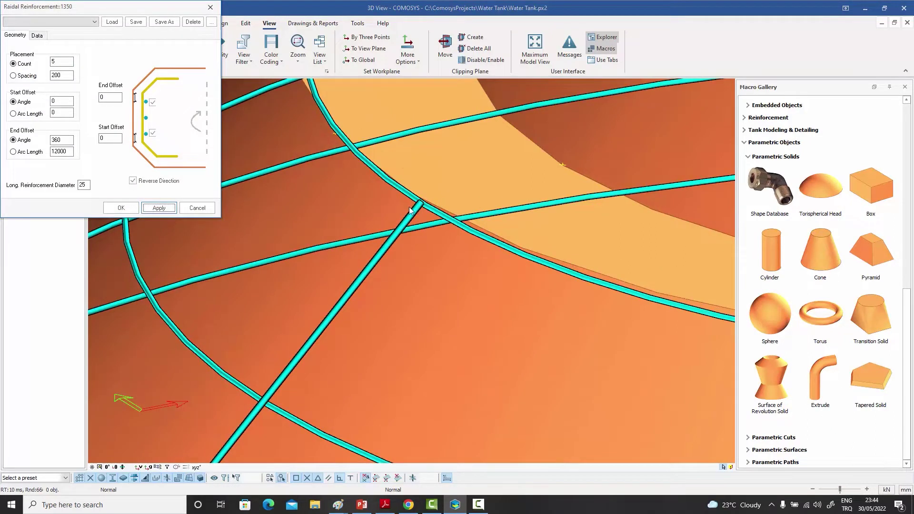
scroll(453, 141, "down", 3)
scroll(408, 141, "up", 3)
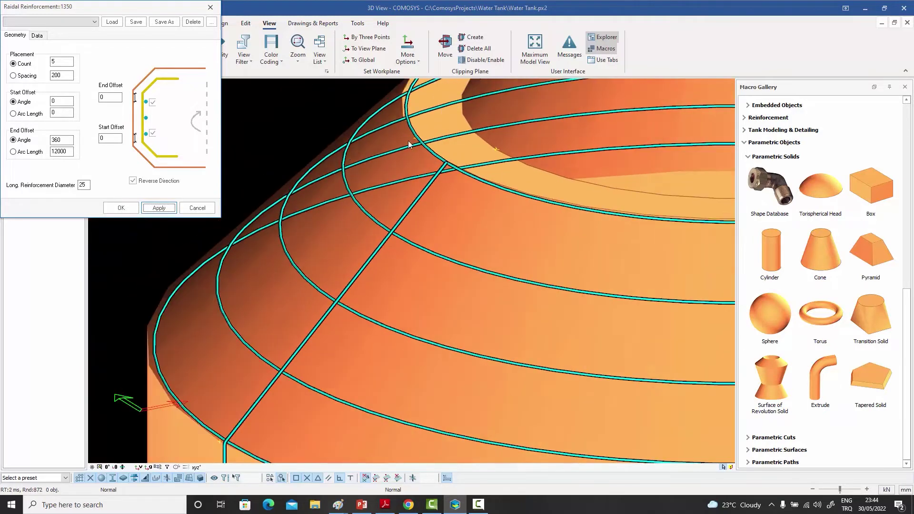
- Set the radial reinforcement's placement to Spacing with a value of 200 and accept the changes
left_click(14, 76)
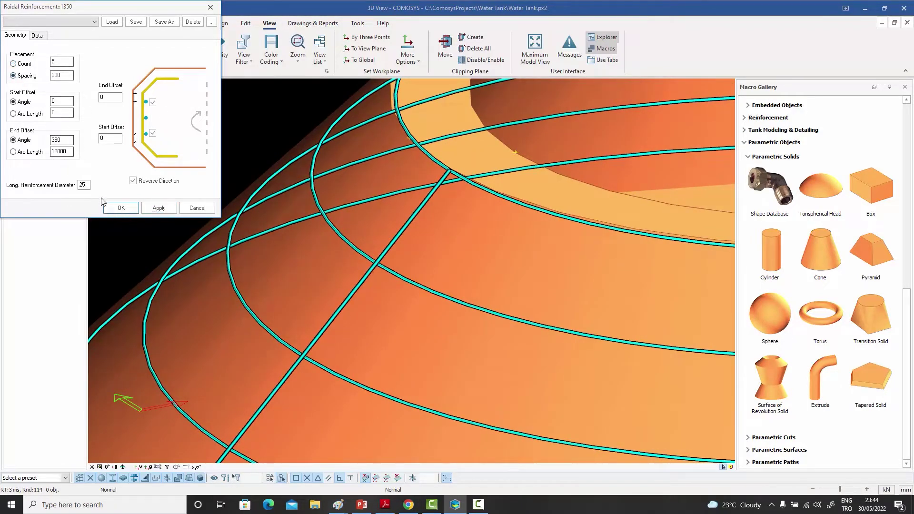
left_click(121, 207)
key("Escape")
scroll(256, 153, "down", 4)
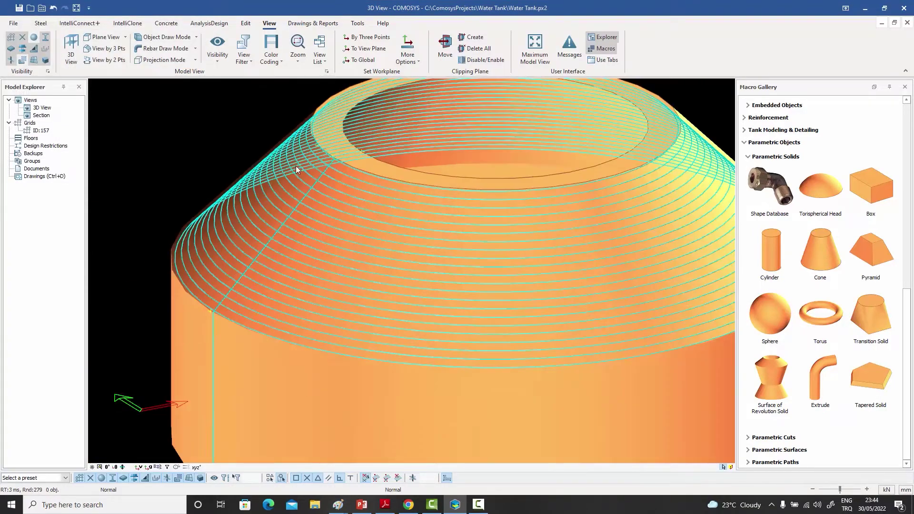
scroll(320, 176, "up", 4)
middle_click_drag(321, 176, 307, 206)
scroll(347, 188, "up", 2)
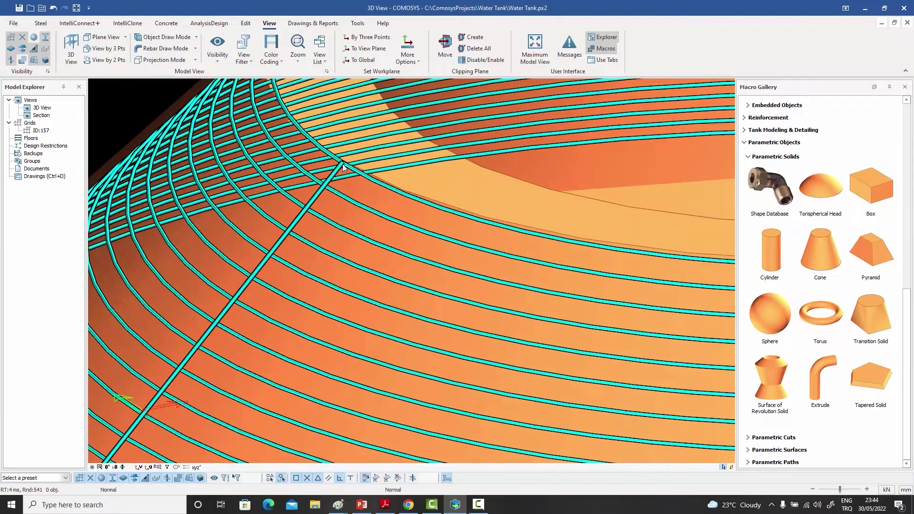
scroll(313, 175, "down", 4)
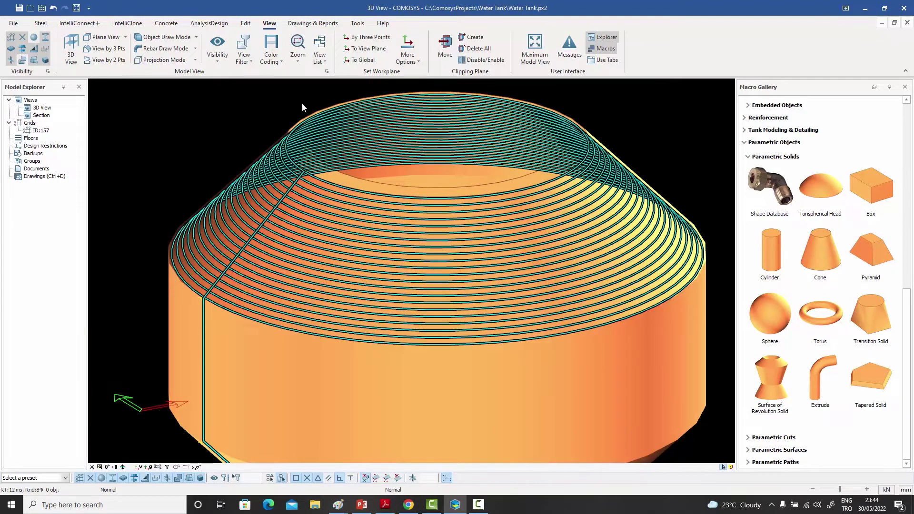
scroll(305, 184, "up", 4)
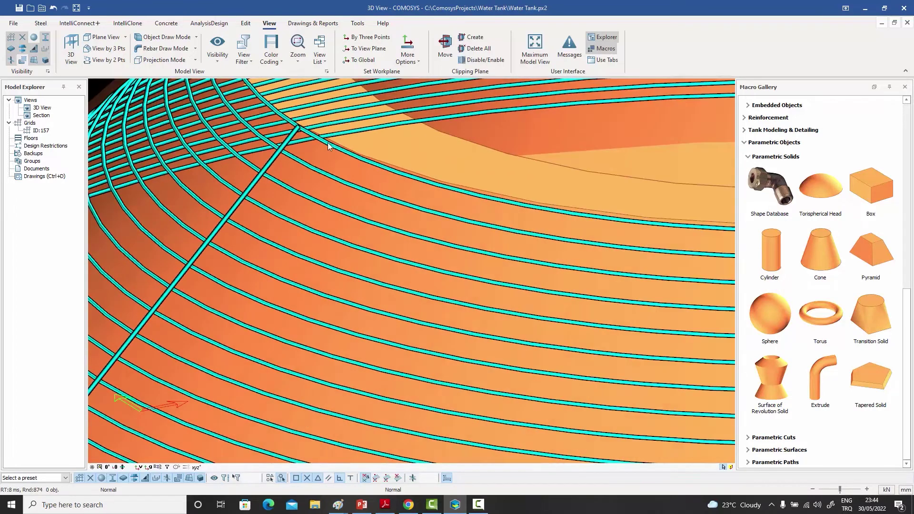
- Edit the upper cone's radial reinforcement and apply a start offset and an end offset of 20 along the segment
double_click(331, 146)
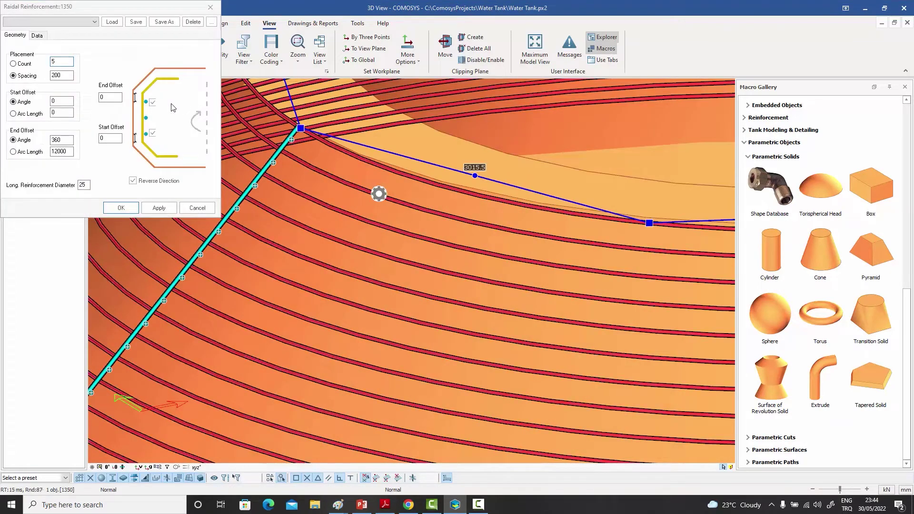
double_click(114, 100)
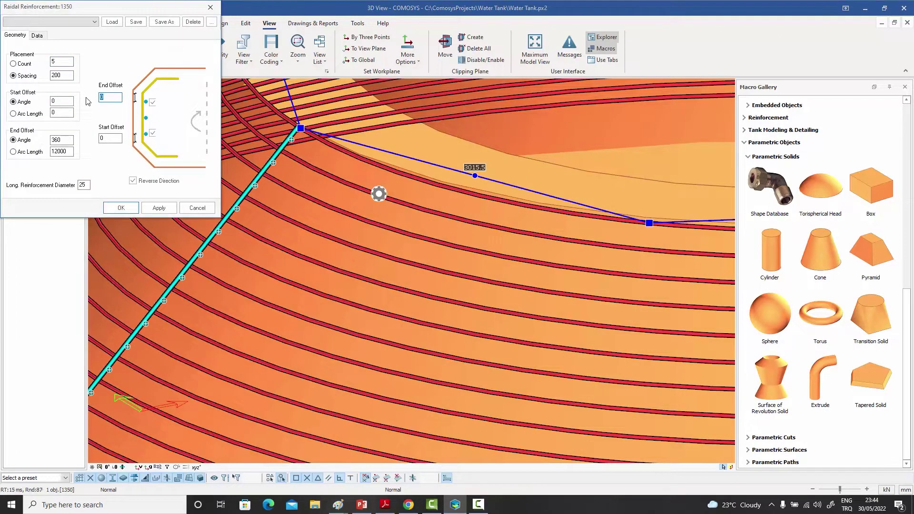
type("20")
left_click(102, 139)
type("20")
left_click(160, 208)
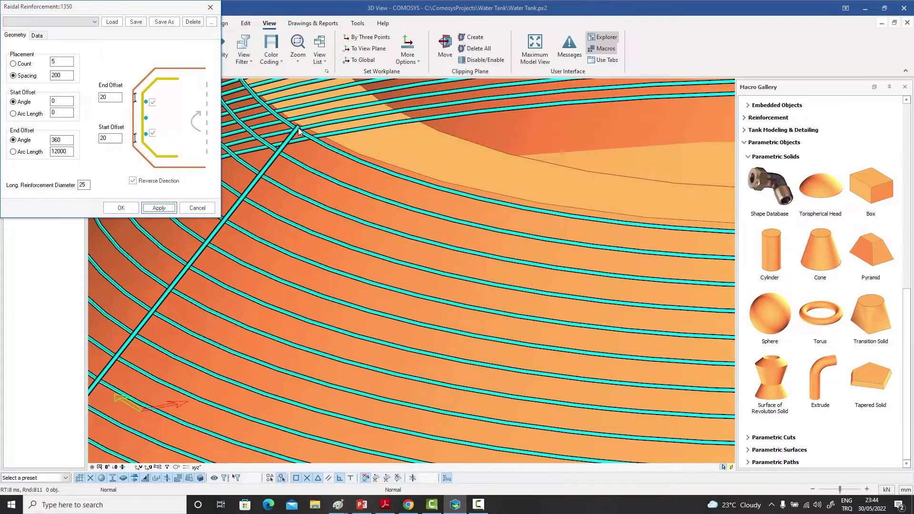
- Set both the start and end offsets of the radial reinforcement along the segment to 200 and accept the changes
double_click(112, 98)
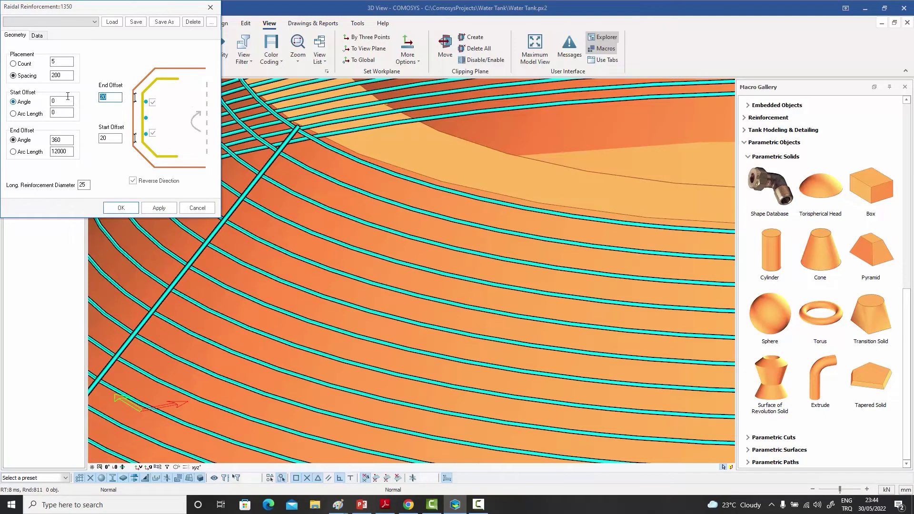
type("20")
double_click(109, 138)
type("200")
left_click(121, 208)
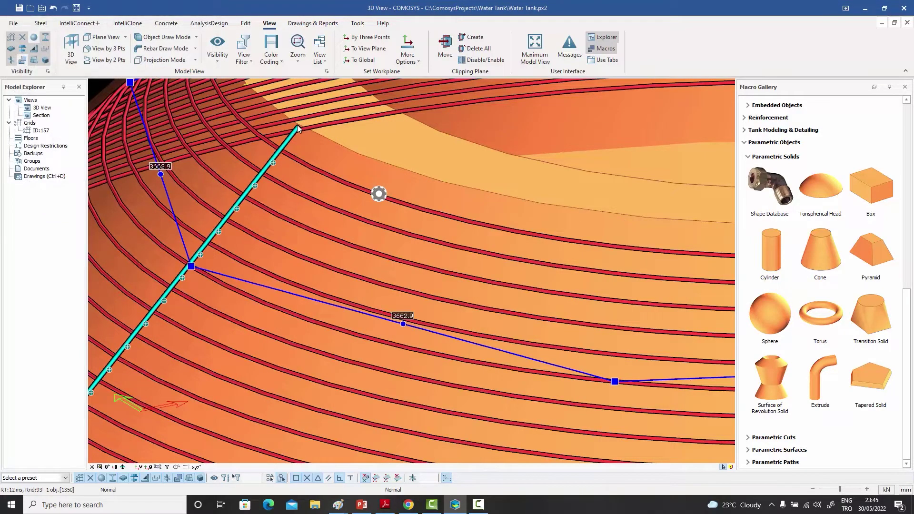
- Limit the upper cone's radial reinforcement by setting its circumferential End Offset to an angle of 45
scroll(284, 148, "down", 5)
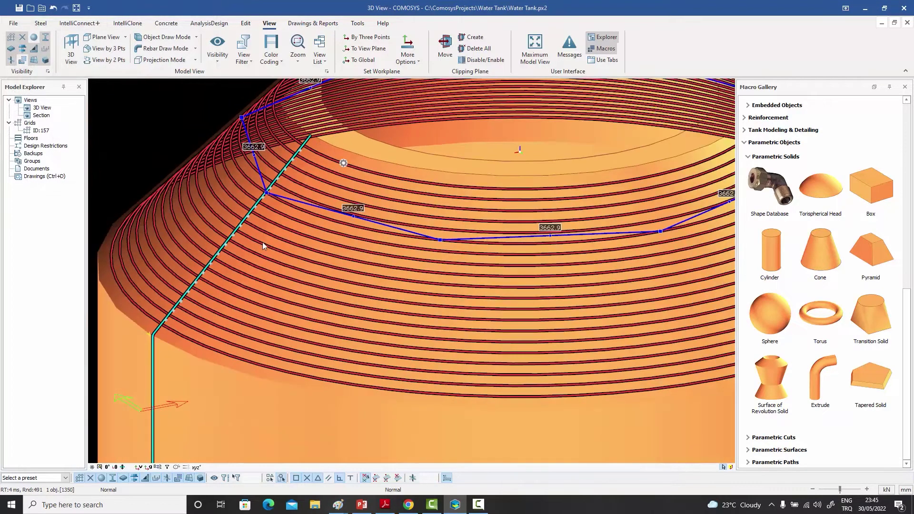
scroll(245, 257, "up", 6)
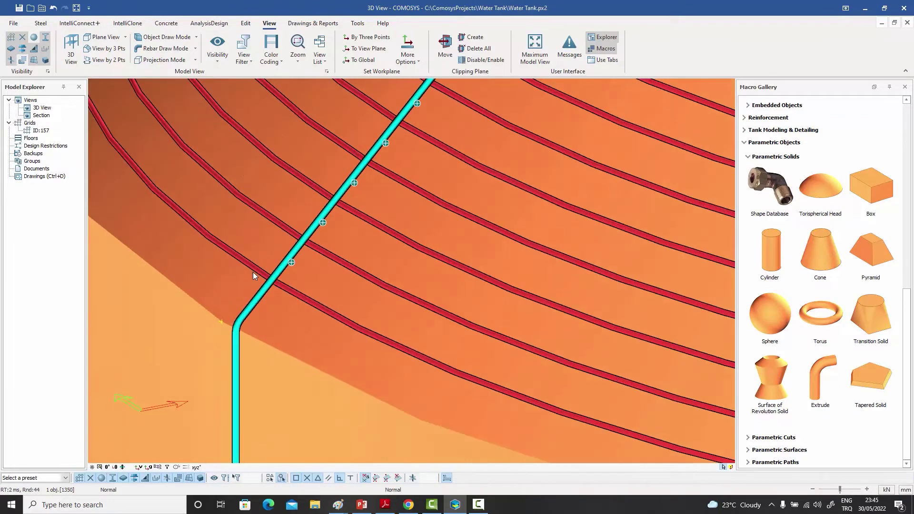
scroll(253, 304, "down", 6)
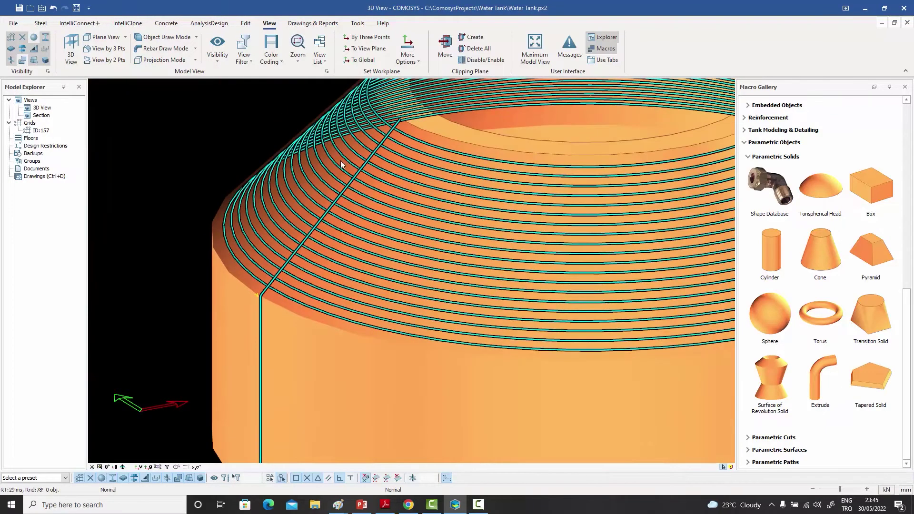
middle_click_drag(296, 196, 299, 193)
middle_click_drag(349, 208, 325, 202)
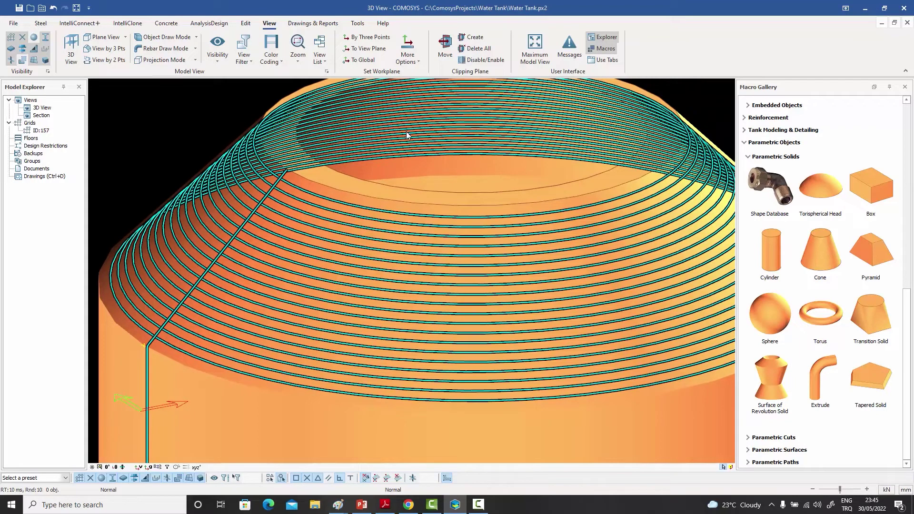
middle_click_drag(407, 133, 395, 140)
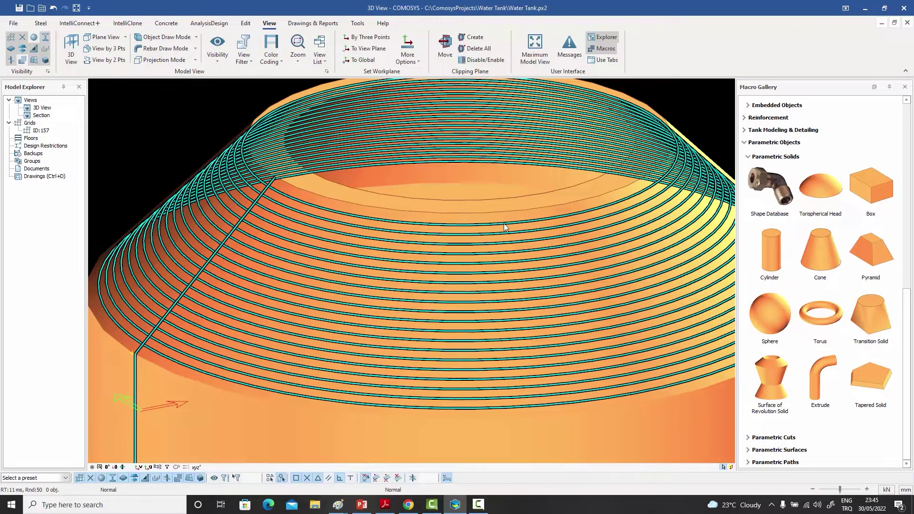
double_click(325, 213)
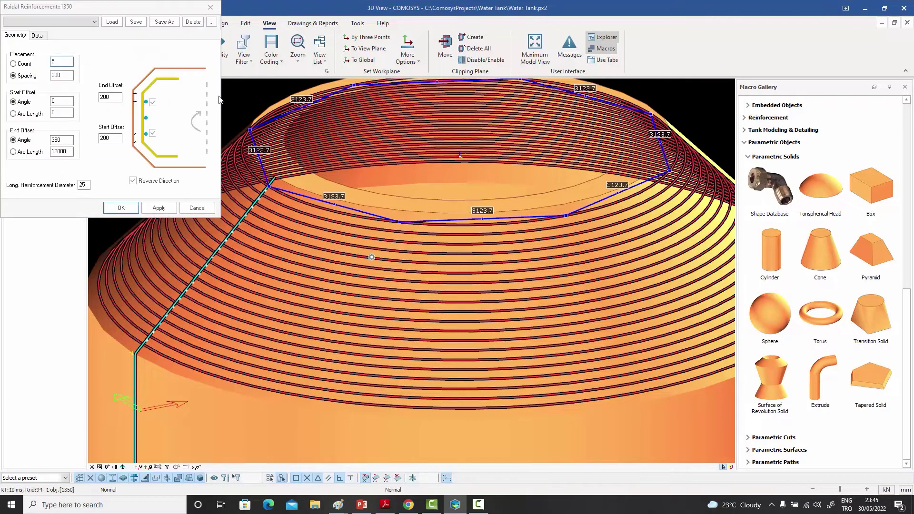
left_click_drag(139, 16, 538, 55)
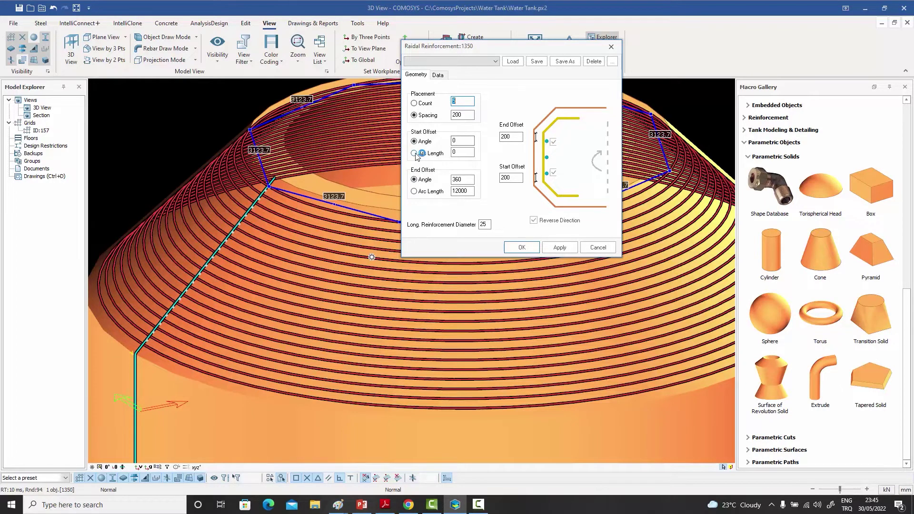
left_click(415, 192)
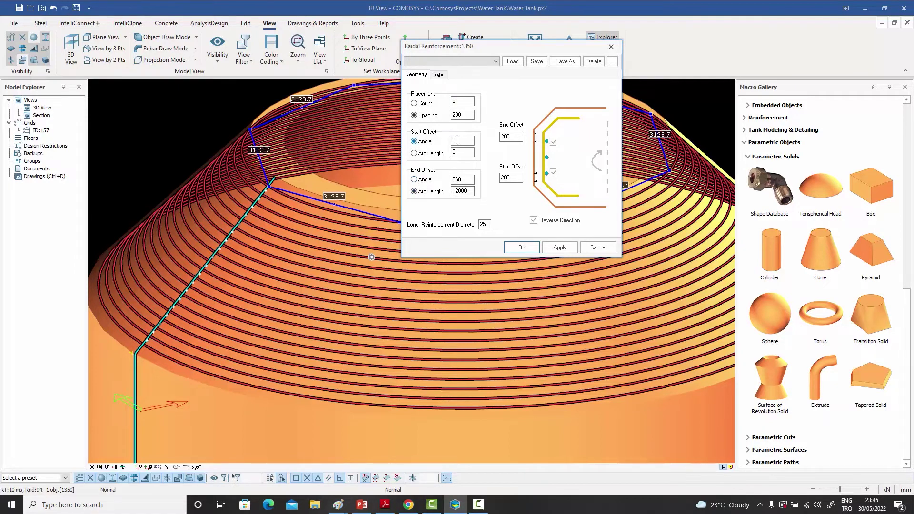
left_click(414, 179)
double_click(467, 178)
type("45")
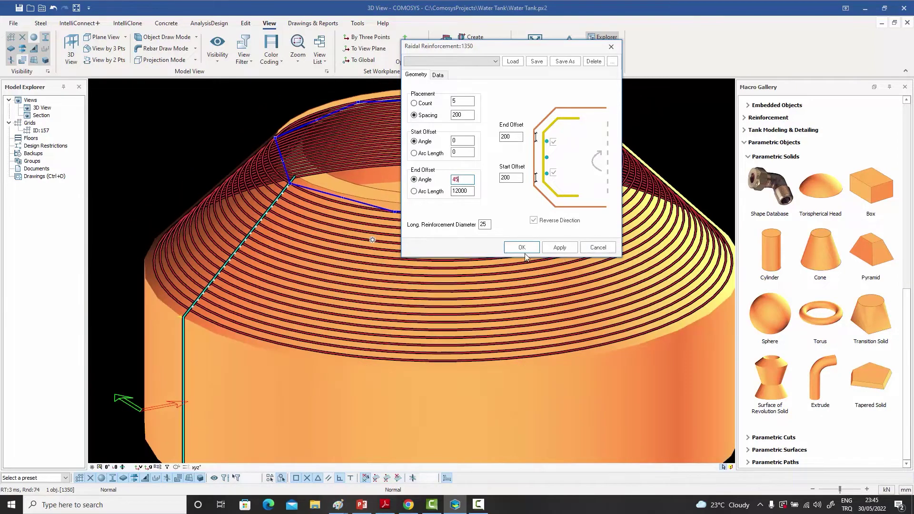
left_click(522, 247)
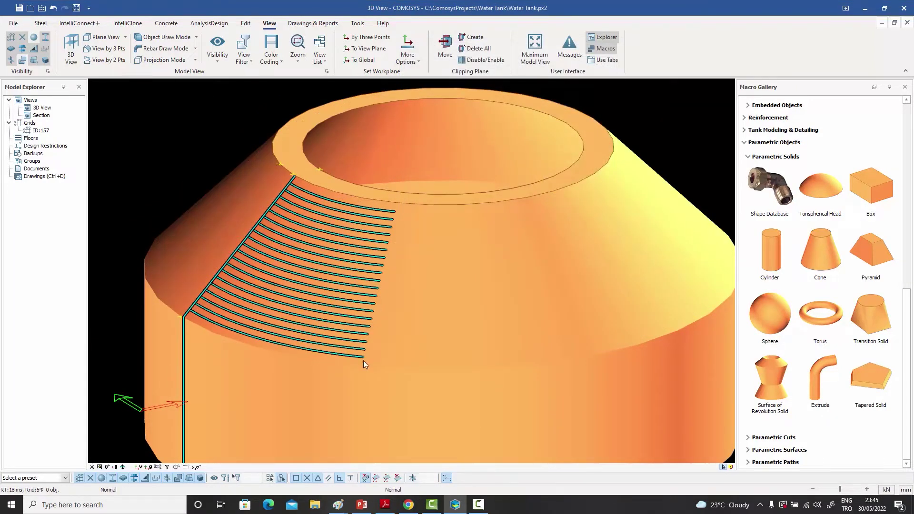
- Switch the radial reinforcement's circumferential End Offset to Arc Length 12000 and accept the change
scroll(350, 250, "up", 2)
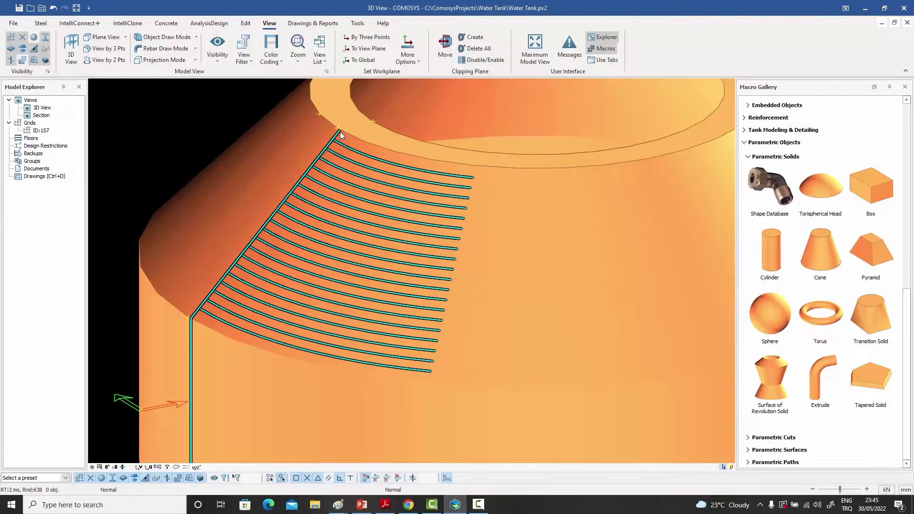
scroll(372, 123, "down", 2)
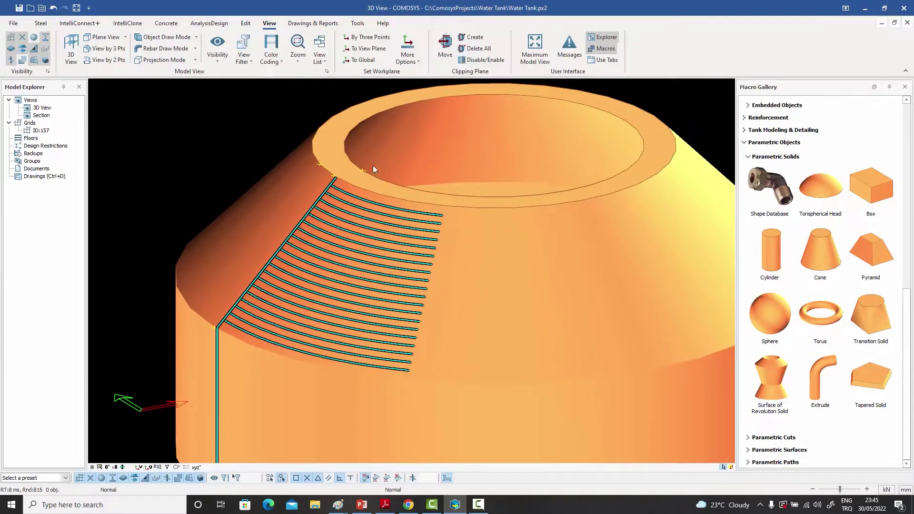
middle_click_drag(373, 167, 415, 154)
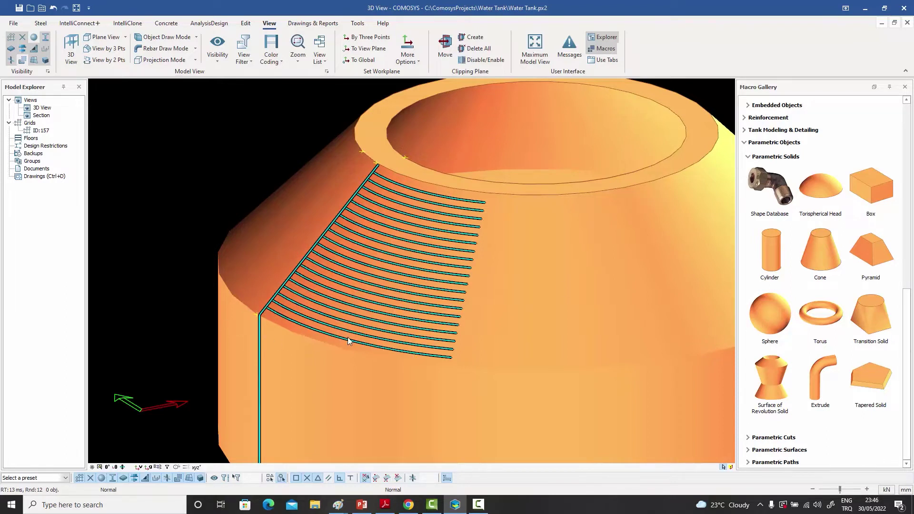
middle_click_drag(395, 270, 344, 277)
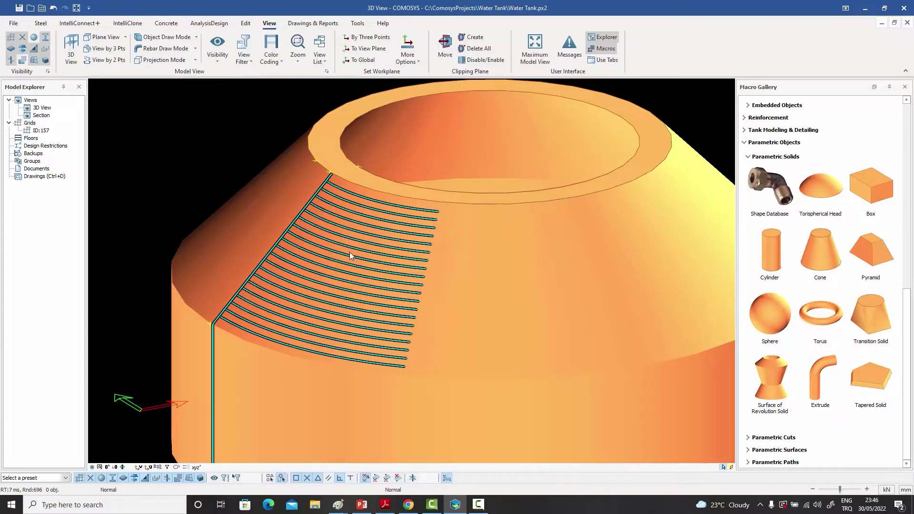
scroll(348, 249, "up", 3)
scroll(347, 232, "down", 1)
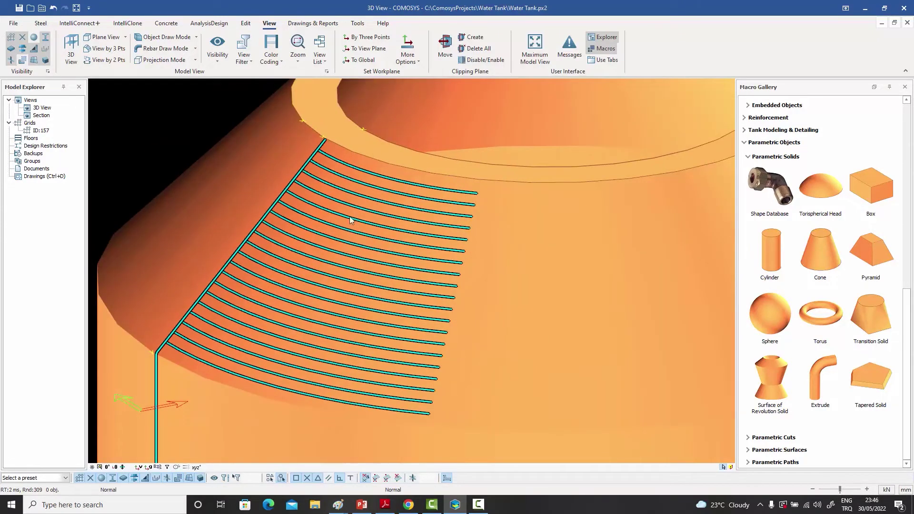
double_click(364, 171)
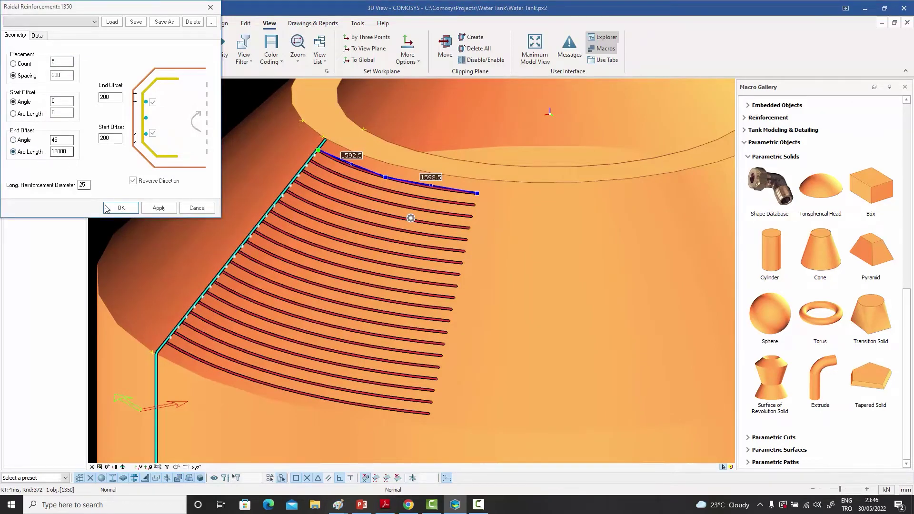
left_click(121, 207)
scroll(180, 177, "down", 3)
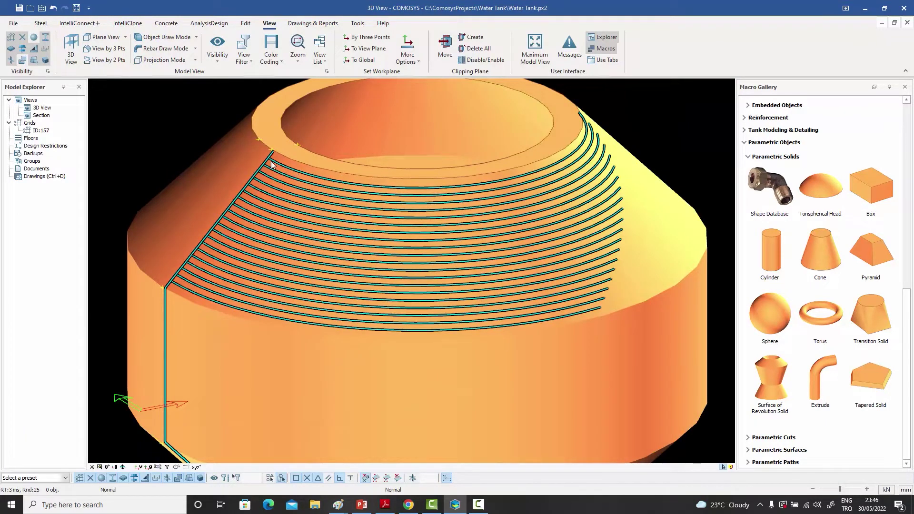
scroll(353, 238, "down", 2)
middle_click_drag(365, 236, 429, 289)
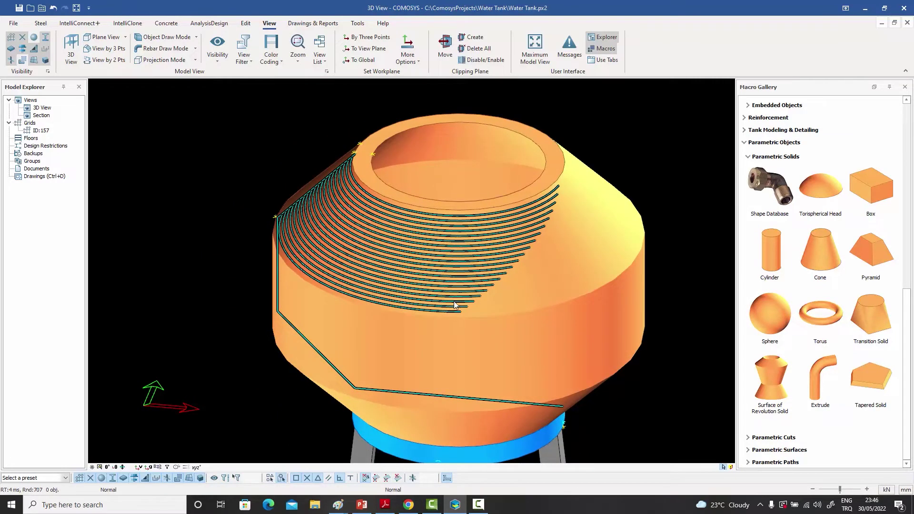
middle_click_drag(478, 294, 421, 241)
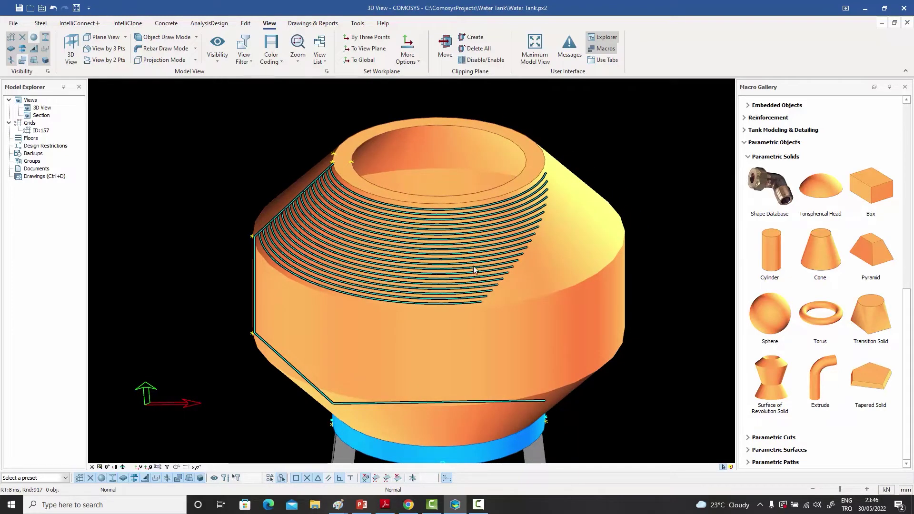
double_click(401, 225)
left_click(30, 114)
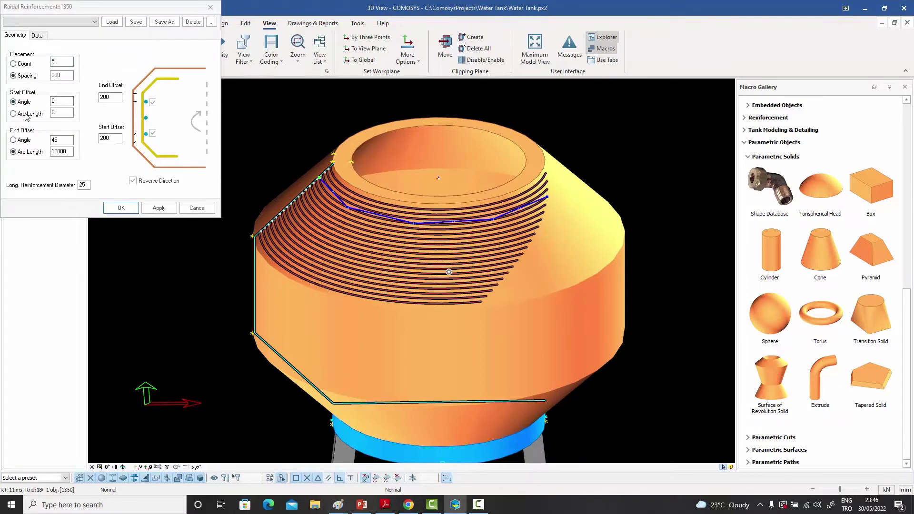
left_click(52, 115)
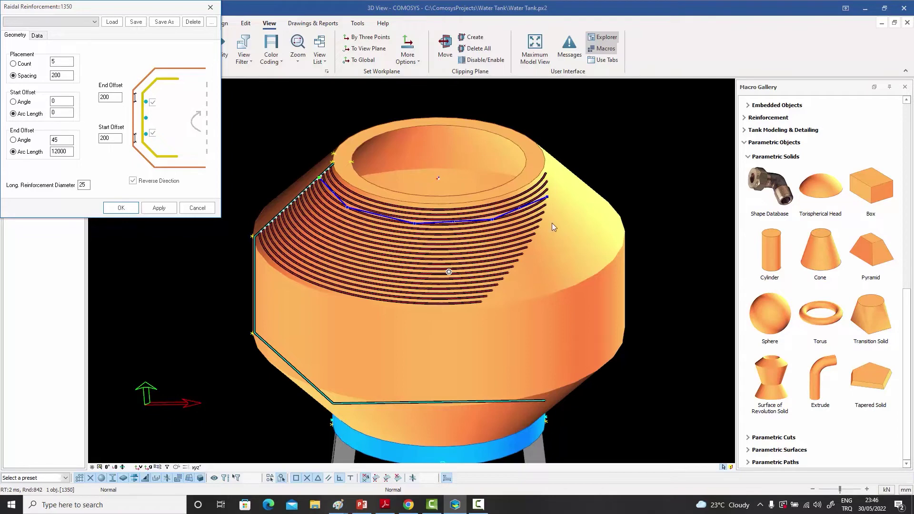
left_click(210, 7)
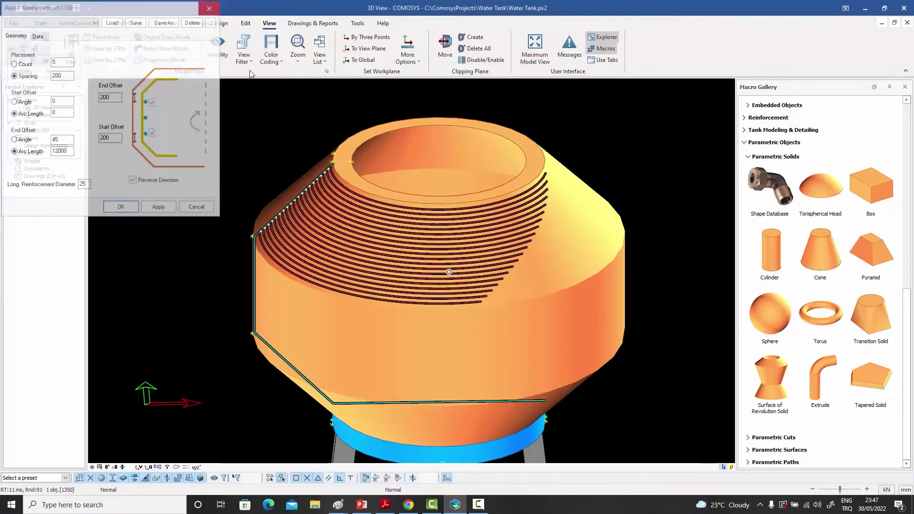
- Start a Radial Segment Reinforcement on the vertical segment of the tank's wall rebar
middle_click_drag(306, 158, 320, 150)
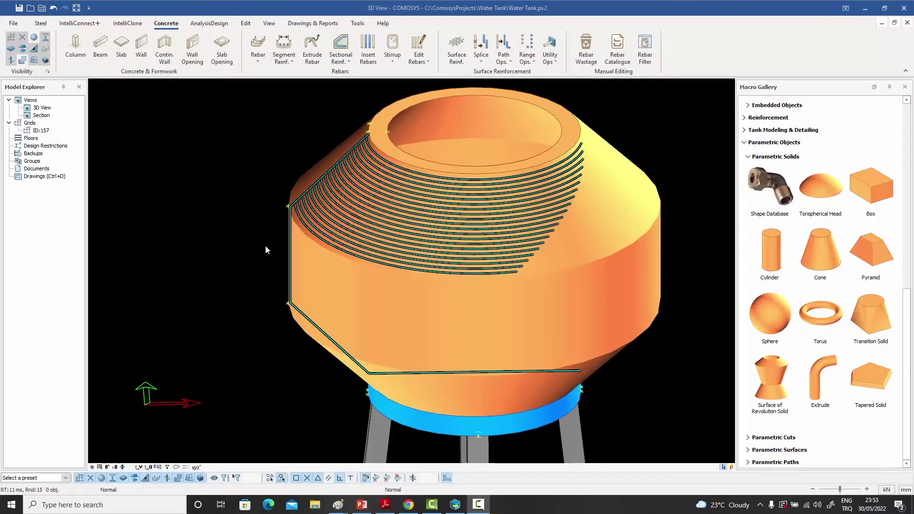
middle_click_drag(266, 246, 267, 254)
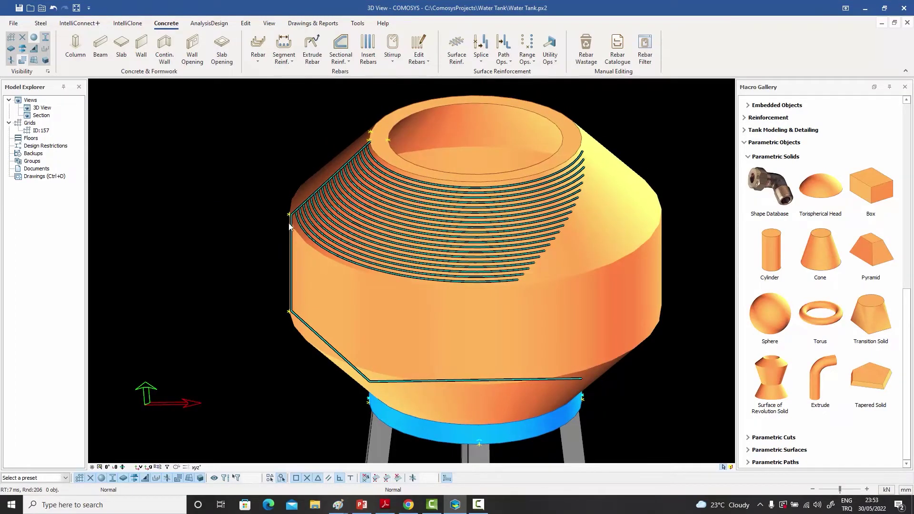
left_click(283, 61)
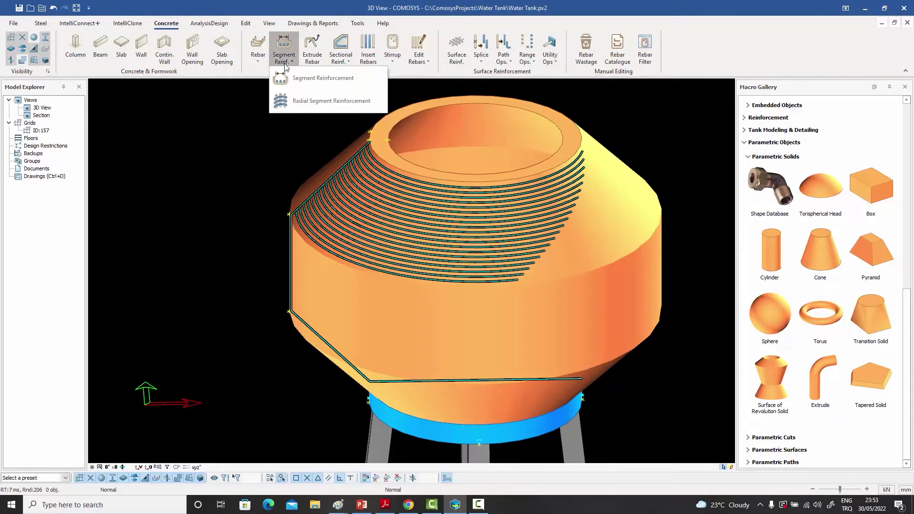
left_click(295, 97)
scroll(290, 259, "up", 3)
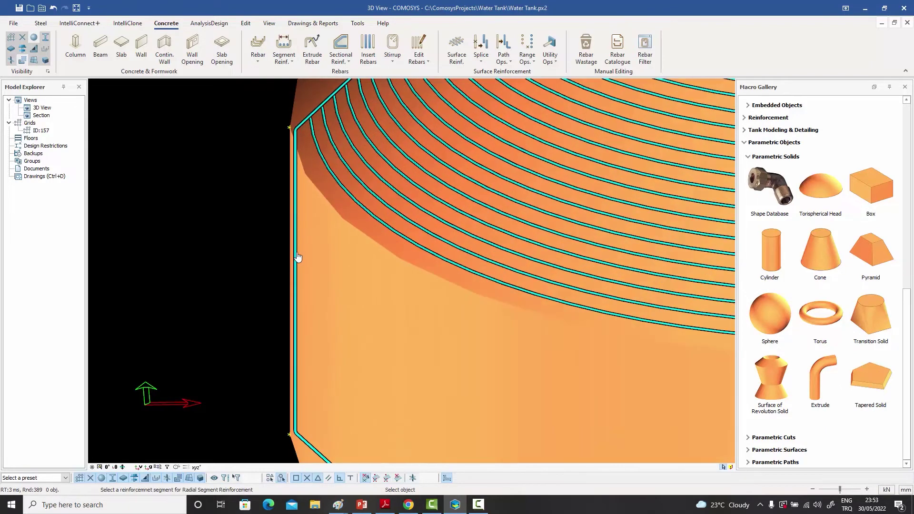
left_click(295, 258)
- Display the model in wireframe and create the vertical wall segment's radial reinforcement with its rotation axis starting at the tank floor's center control point
scroll(296, 252, "down", 3)
scroll(296, 251, "down", 2)
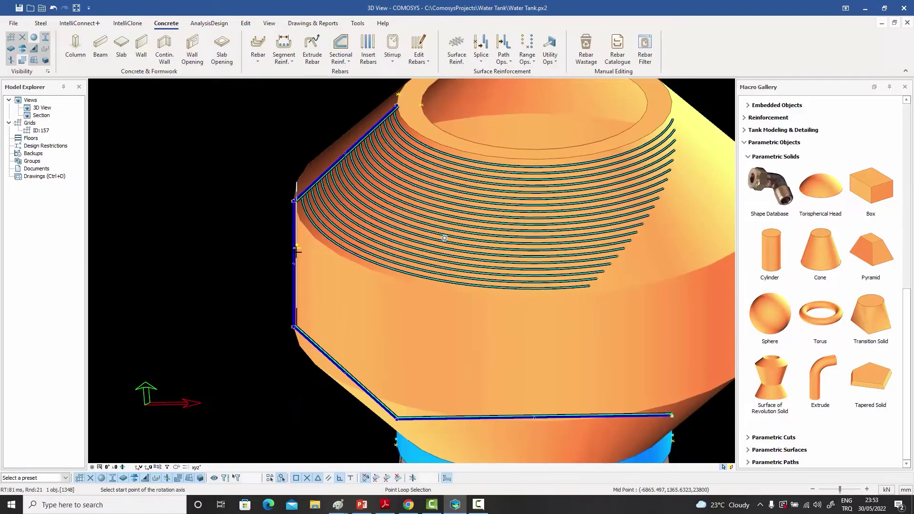
key("w")
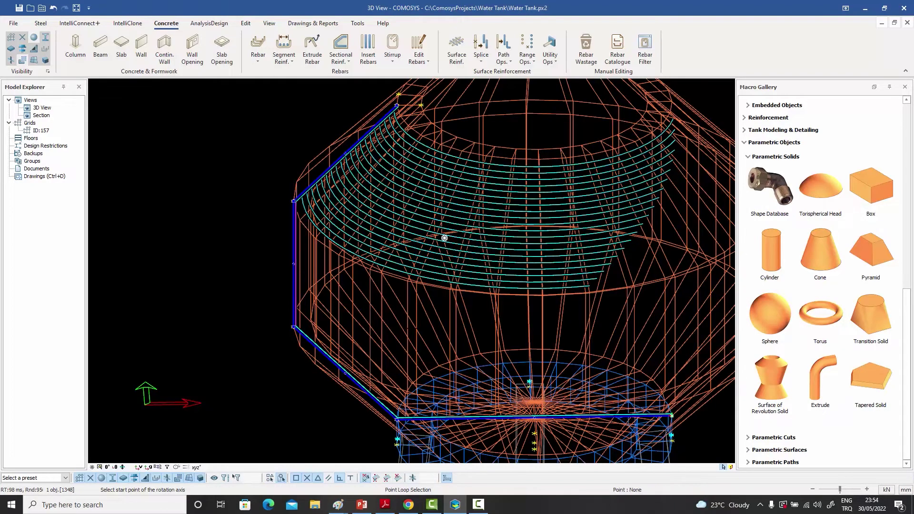
scroll(452, 257, "down", 4)
scroll(476, 295, "up", 10)
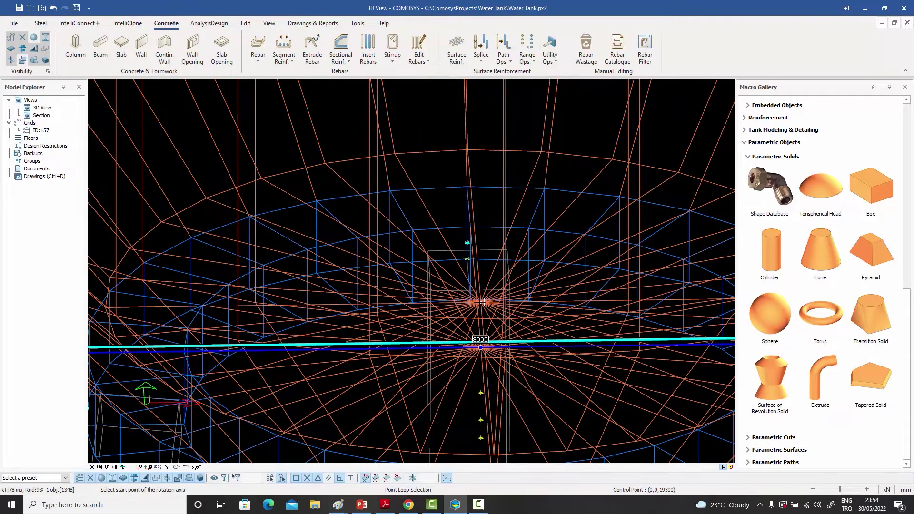
left_click(480, 303)
key("Return")
key("Return")
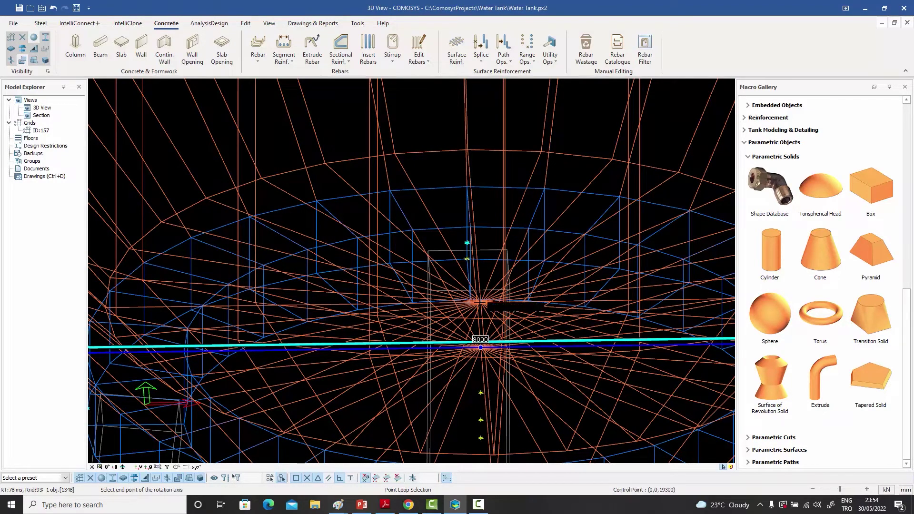
- Return the 3D view to shaded display and end the Radial Segment Reinforcement command
scroll(482, 307, "down", 5)
scroll(481, 309, "down", 1)
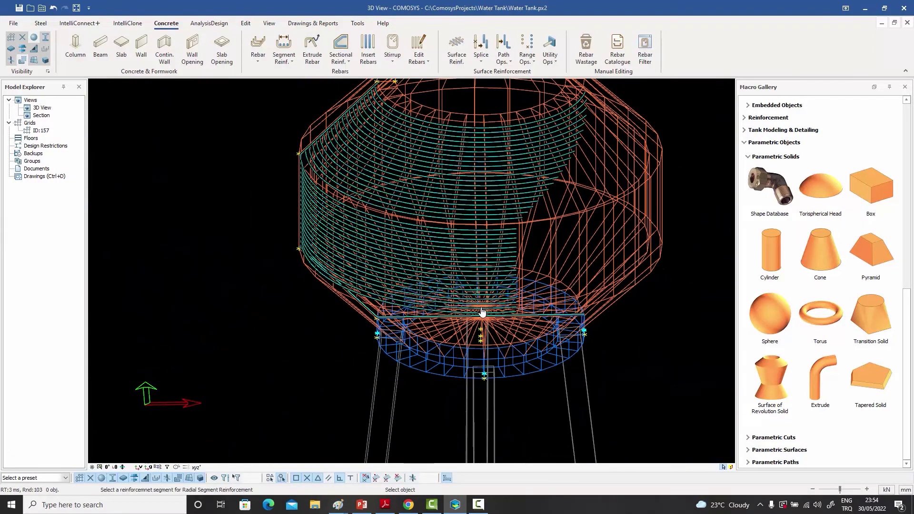
key("ctrl+2")
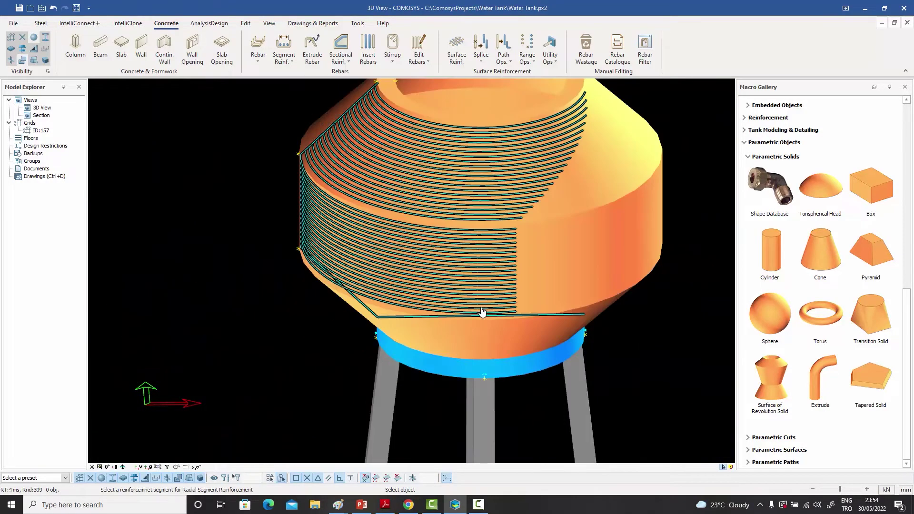
key("Escape")
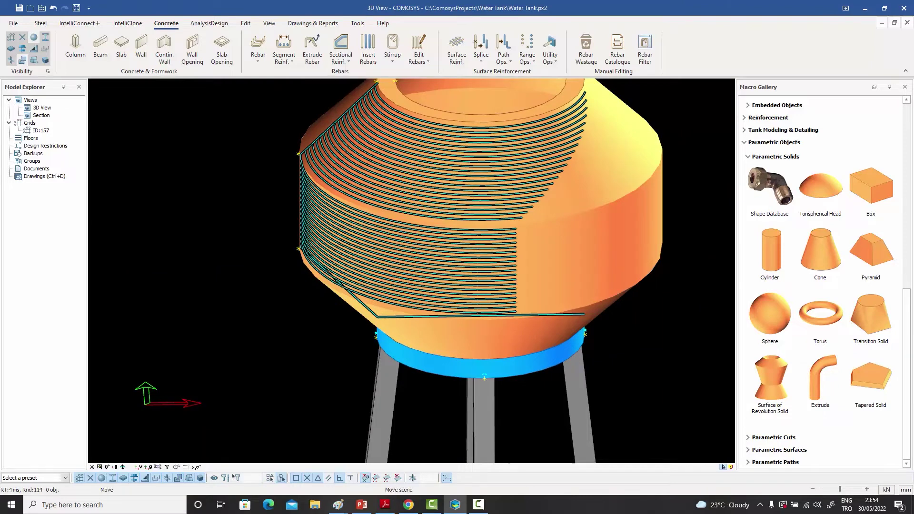
- Examine the circumferential rebars on the upper cone and vertical wall, and the rebar segments along the lower cone and base, from several angles
mouse_move(326, 208)
middle_mouse_down()
mouse_move(302, 216)
mouse_move(316, 217)
middle_mouse_up()
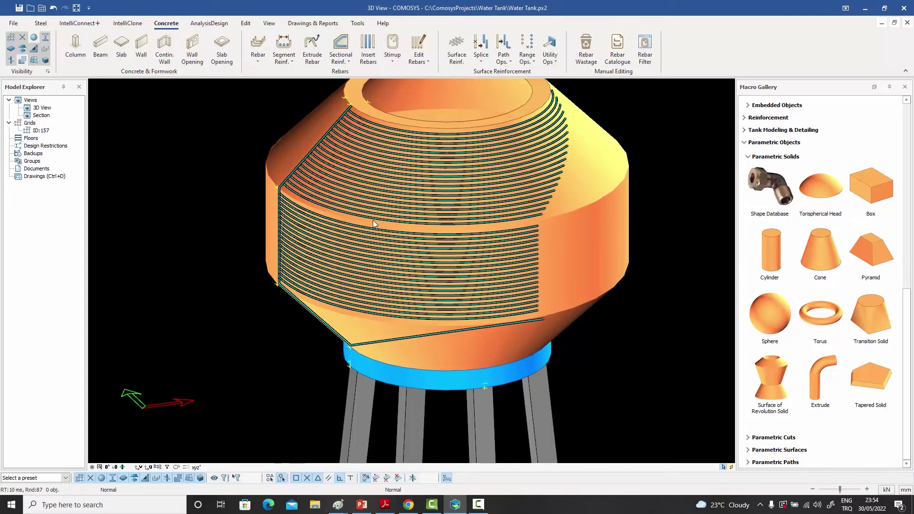
scroll(374, 220, "down", 1)
middle_click_drag(372, 237, 372, 229)
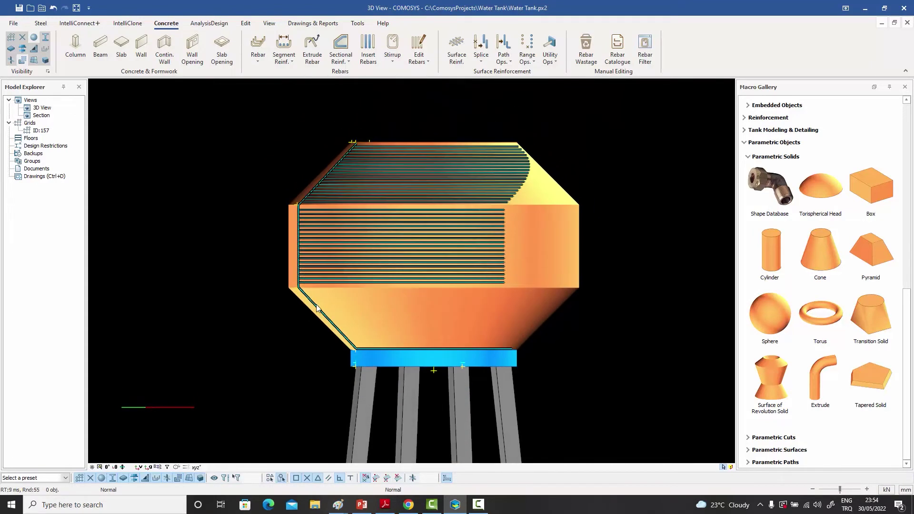
mouse_move(371, 338)
middle_mouse_down()
mouse_move(361, 325)
mouse_move(376, 327)
middle_mouse_up()
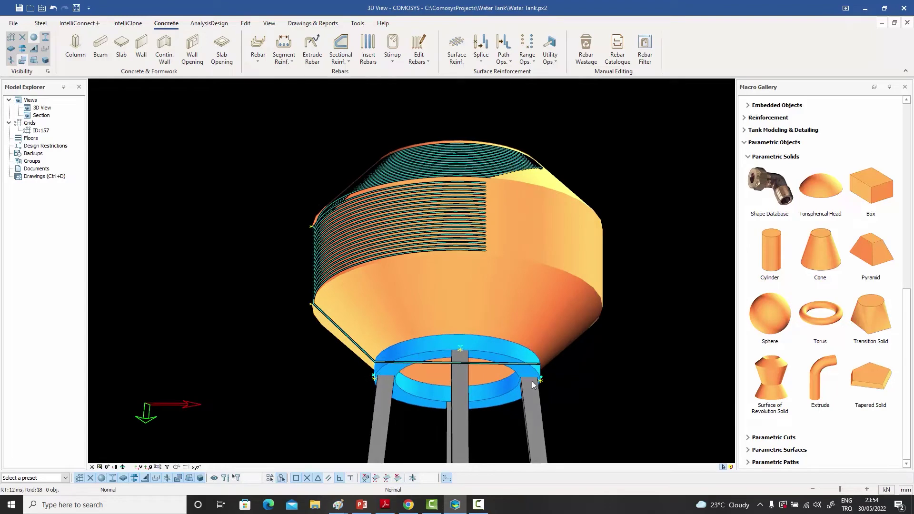
scroll(422, 370, "up", 2)
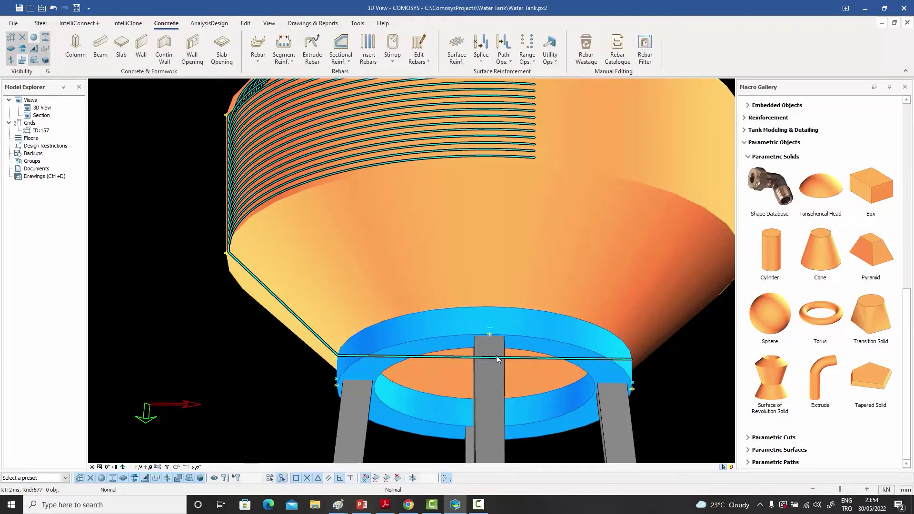
scroll(464, 317, "down", 2)
middle_click_drag(447, 287, 398, 298)
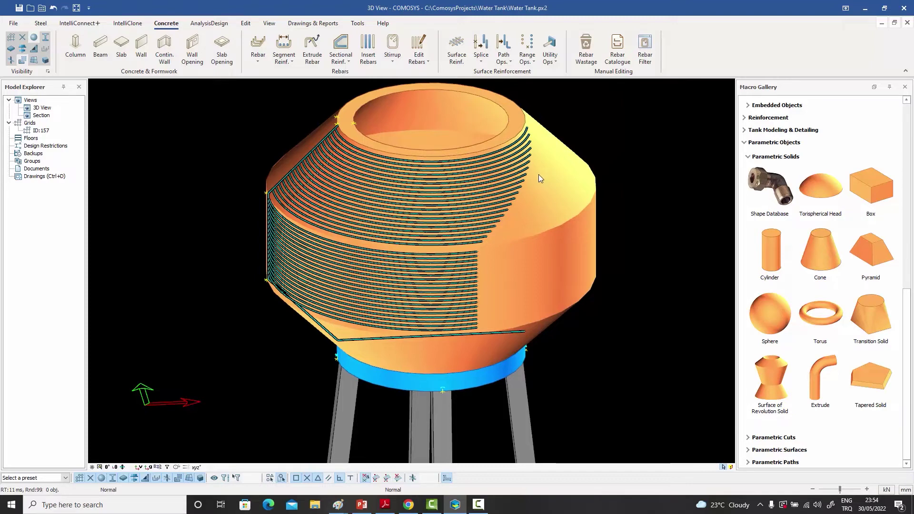
middle_click_drag(539, 176, 529, 185)
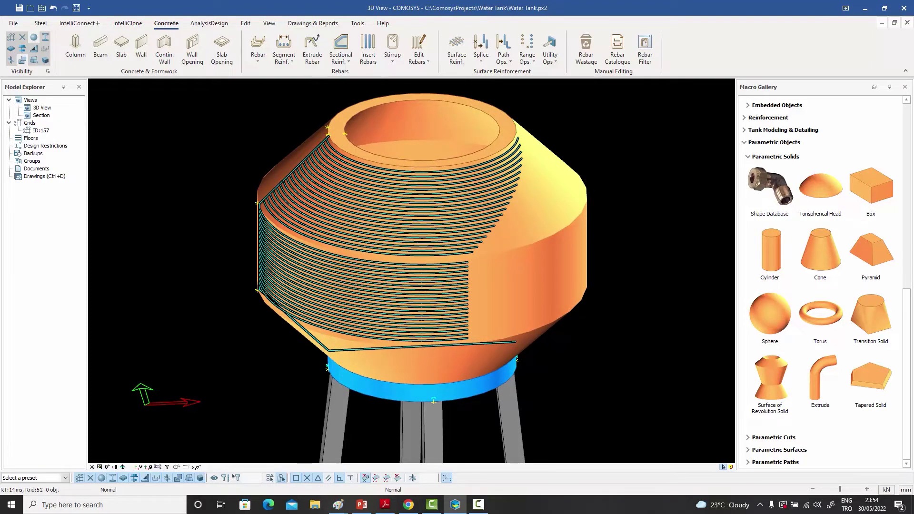